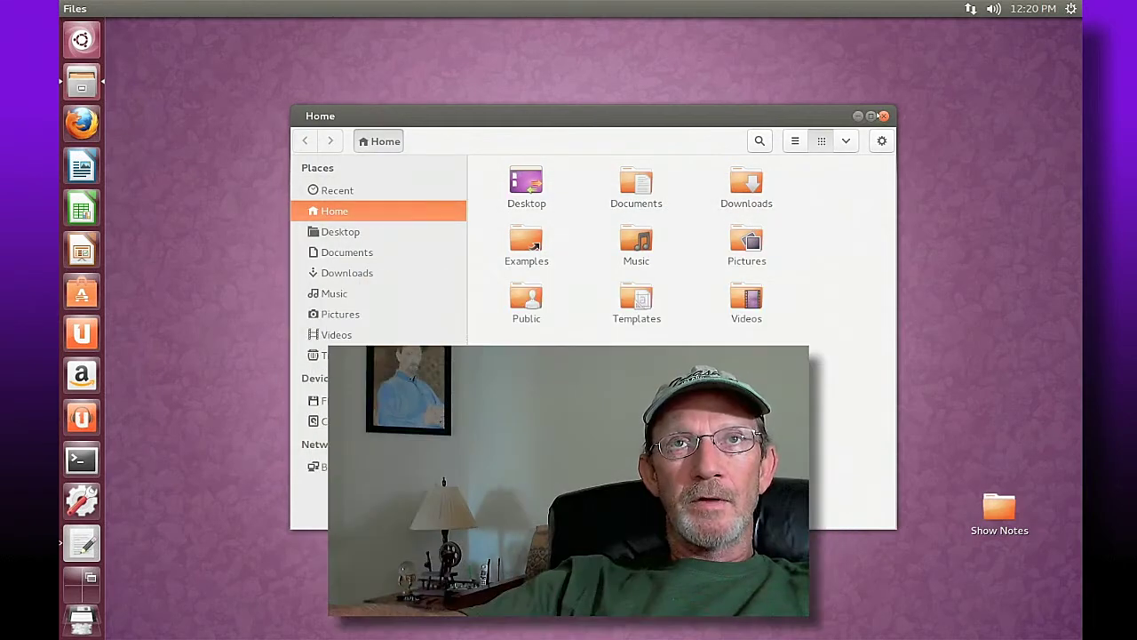
- Close the Home folder window, bring up the episode6 notes, and open a terminal placed beside them
{"action": "key", "text": "ctrl+w"}
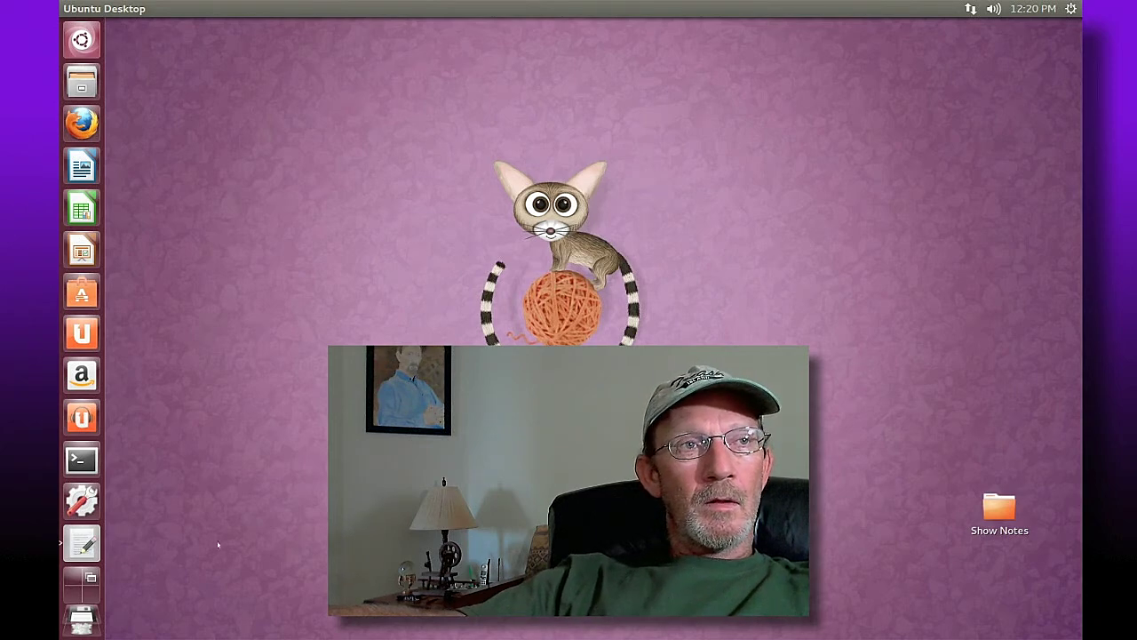
{"action": "left_click", "coordinate": [81, 542]}
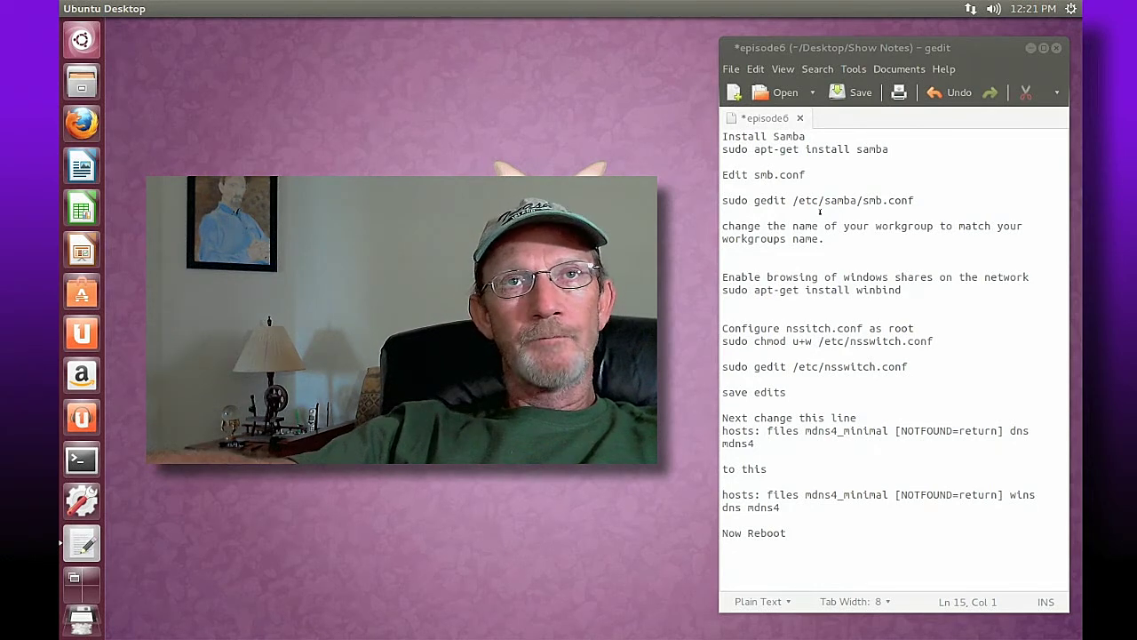
{"action": "left_click", "coordinate": [81, 459]}
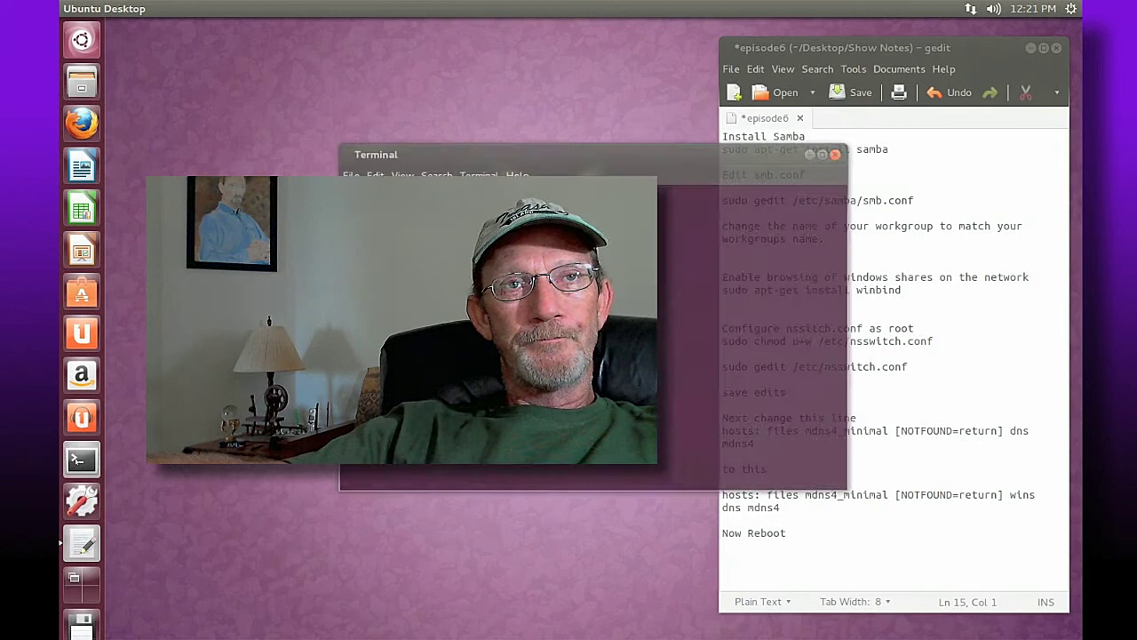
{"action": "left_click_drag", "start_coordinate": [627, 158], "coordinate": [850, 269]}
- Copy the command "sudo apt-get install samba" from the episode6 notes
{"action": "left_click", "coordinate": [799, 148]}
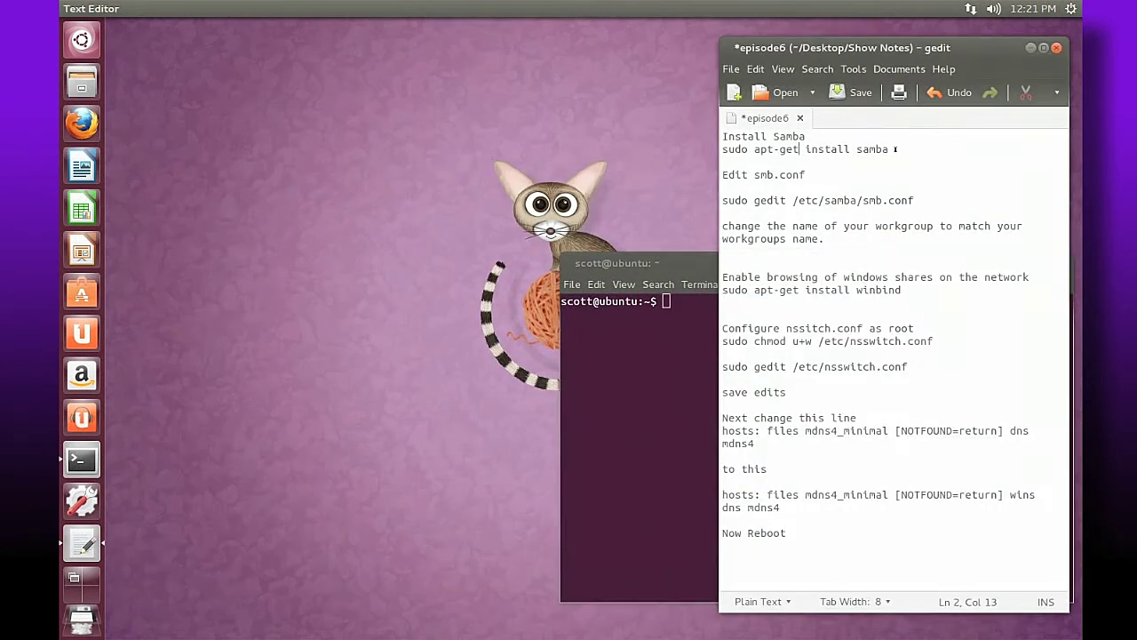
{"action": "left_click_drag", "start_coordinate": [887, 149], "coordinate": [722, 149]}
{"action": "right_click", "coordinate": [725, 151]}
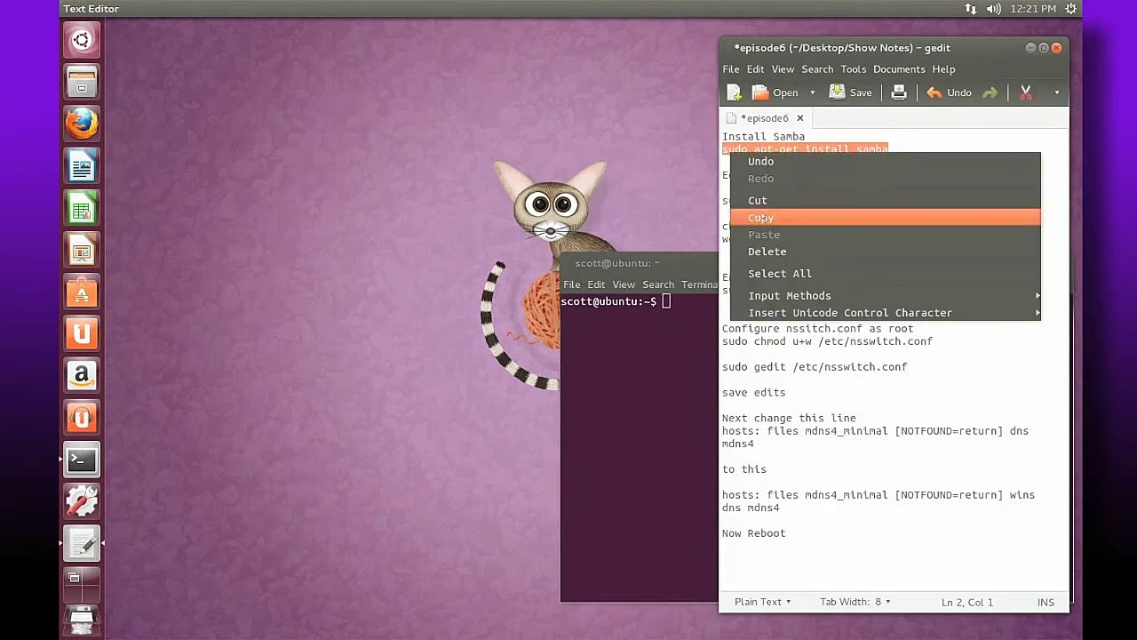
{"action": "left_click", "coordinate": [760, 216]}
- Paste and run "sudo apt-get install samba" in the terminal, entering the sudo account password
{"action": "left_click", "coordinate": [663, 375]}
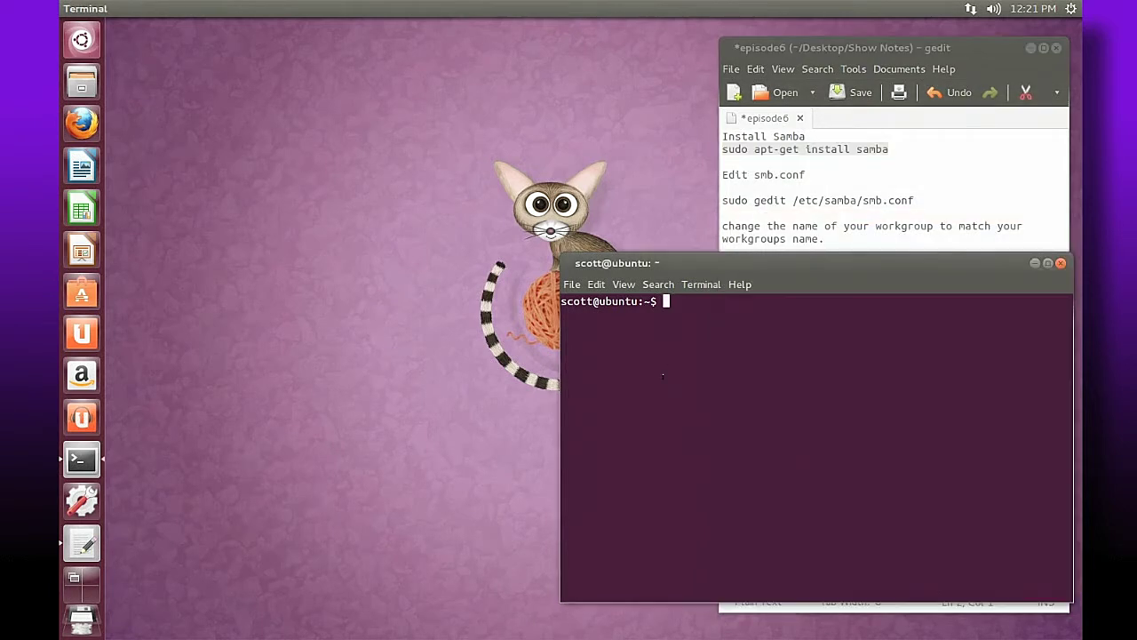
{"action": "right_click", "coordinate": [666, 302]}
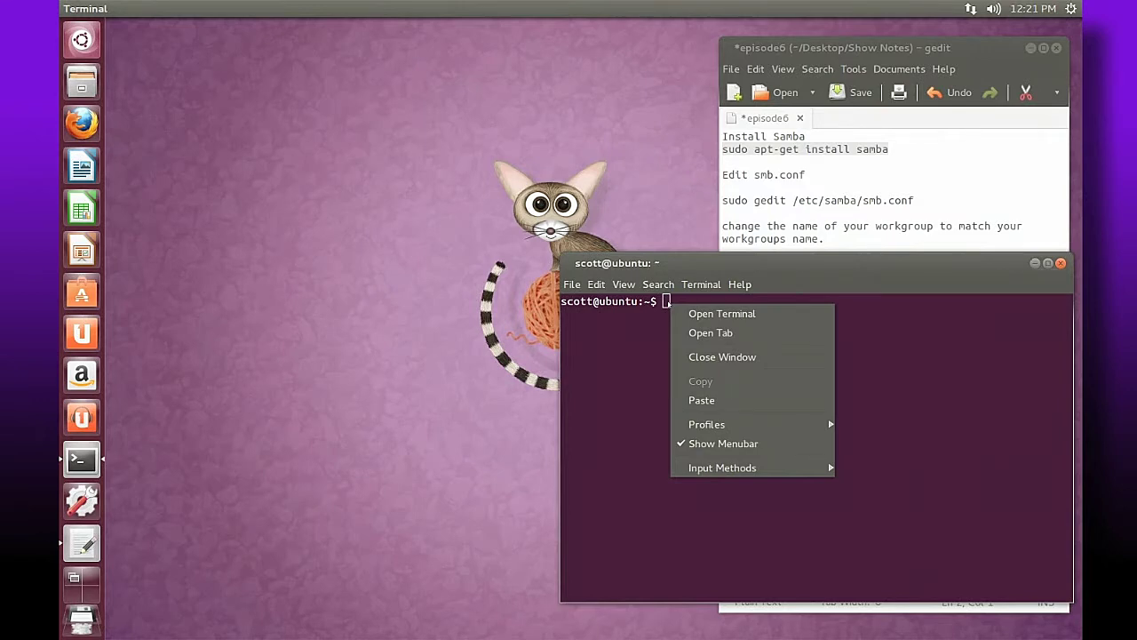
{"action": "left_click", "coordinate": [701, 400]}
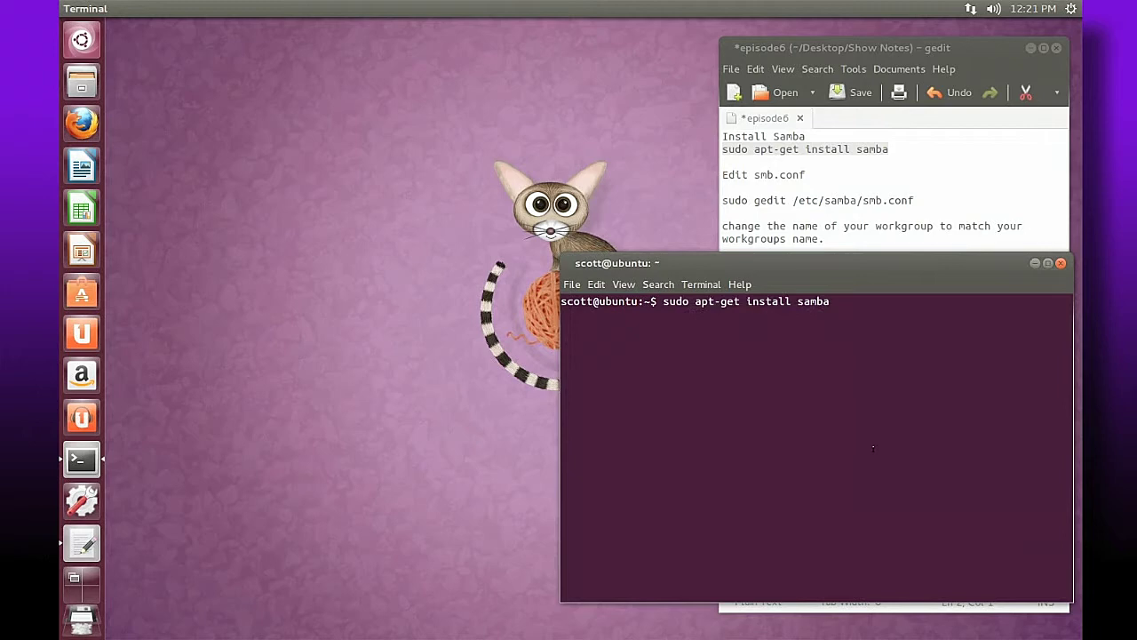
{"action": "key", "text": "Return"}
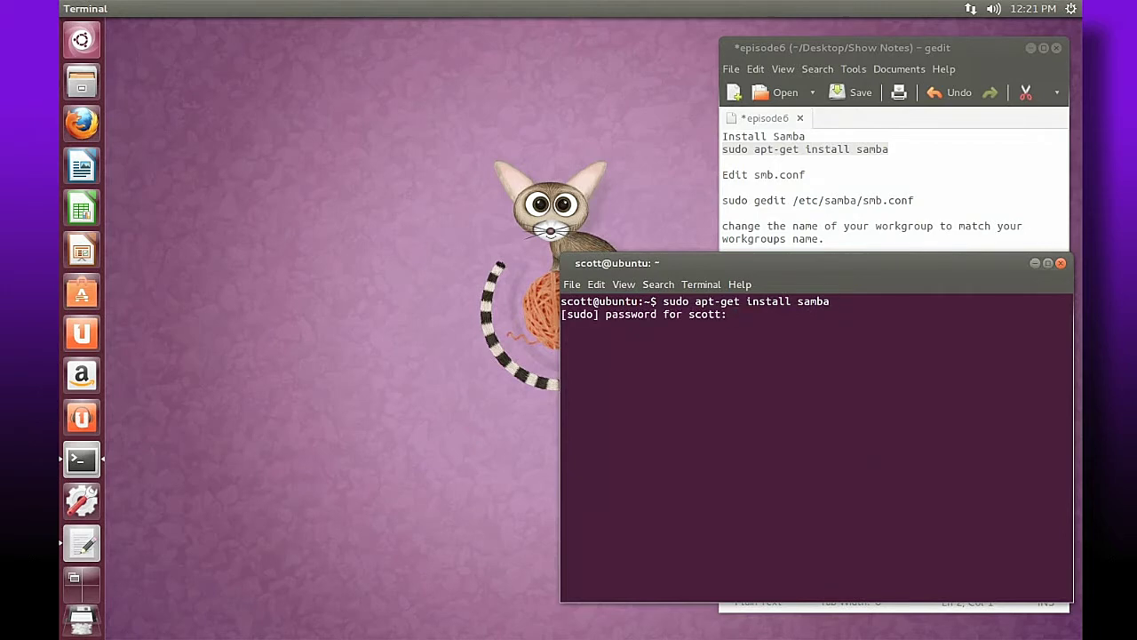
{"action": "key", "text": "Return"}
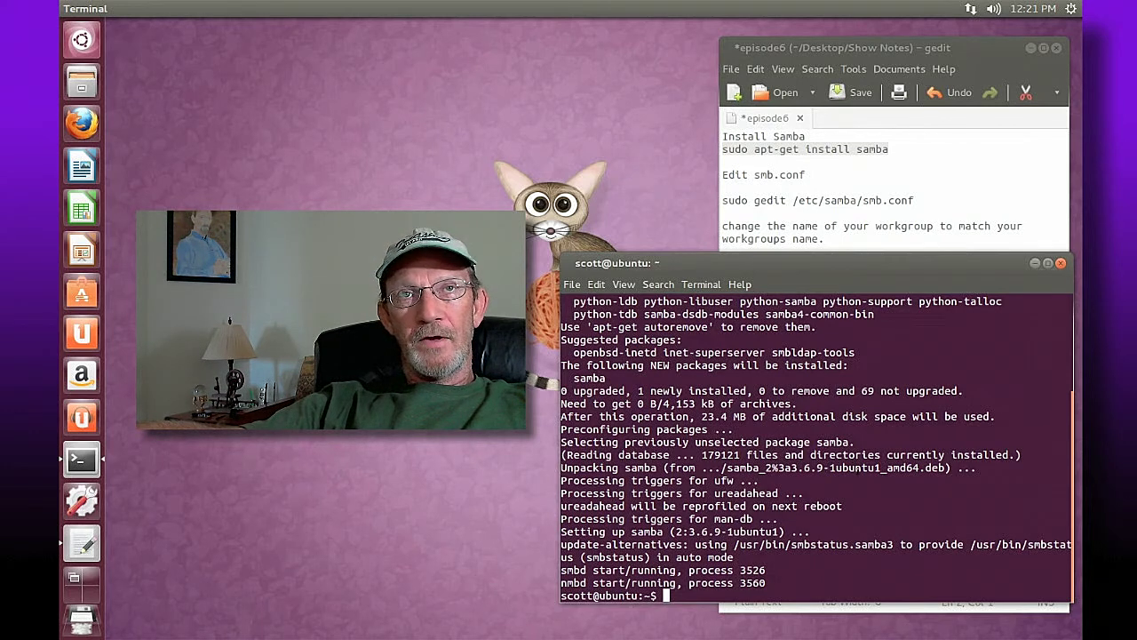
- Open the file manager, browse to the etc folder on Computer, and show its contents as a list
{"action": "left_click", "coordinate": [930, 49]}
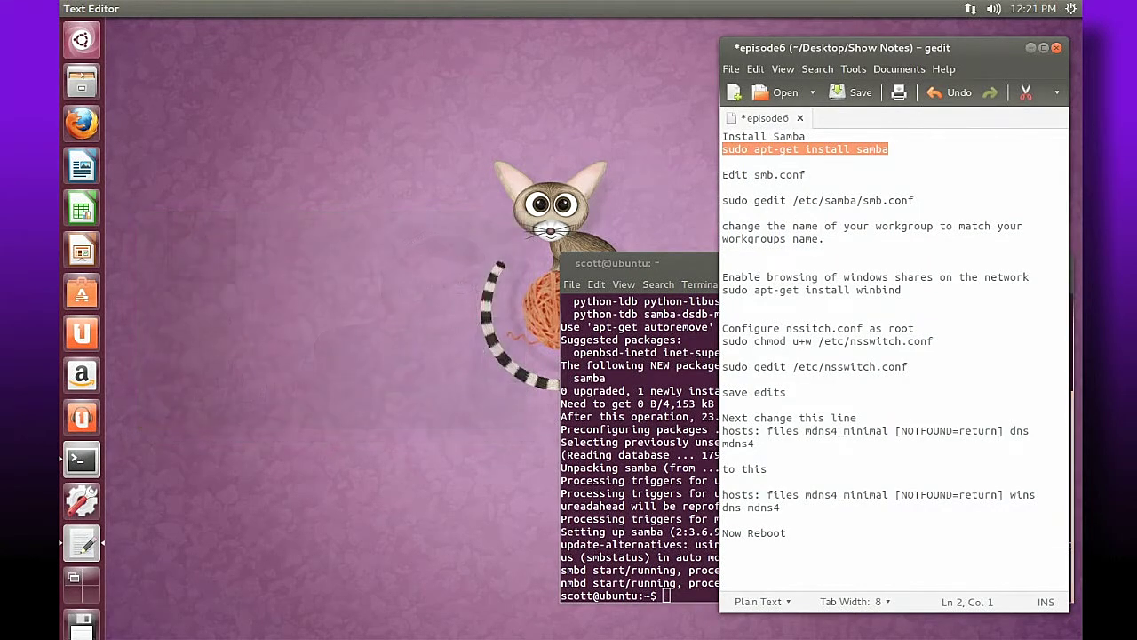
{"action": "key", "text": "super+1"}
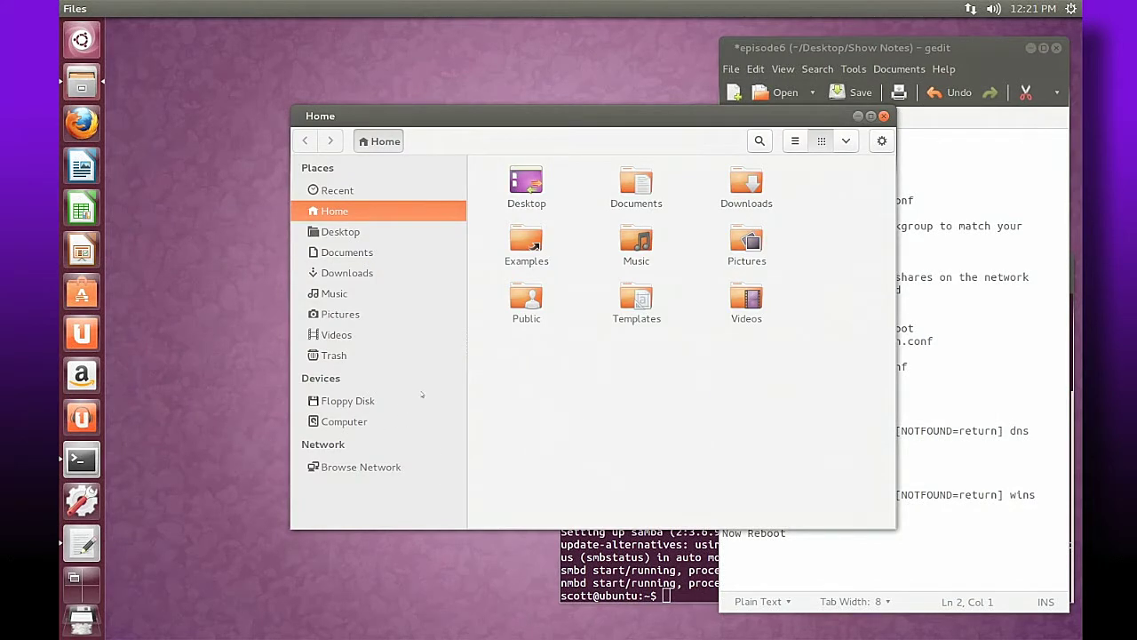
{"action": "left_click", "coordinate": [332, 423]}
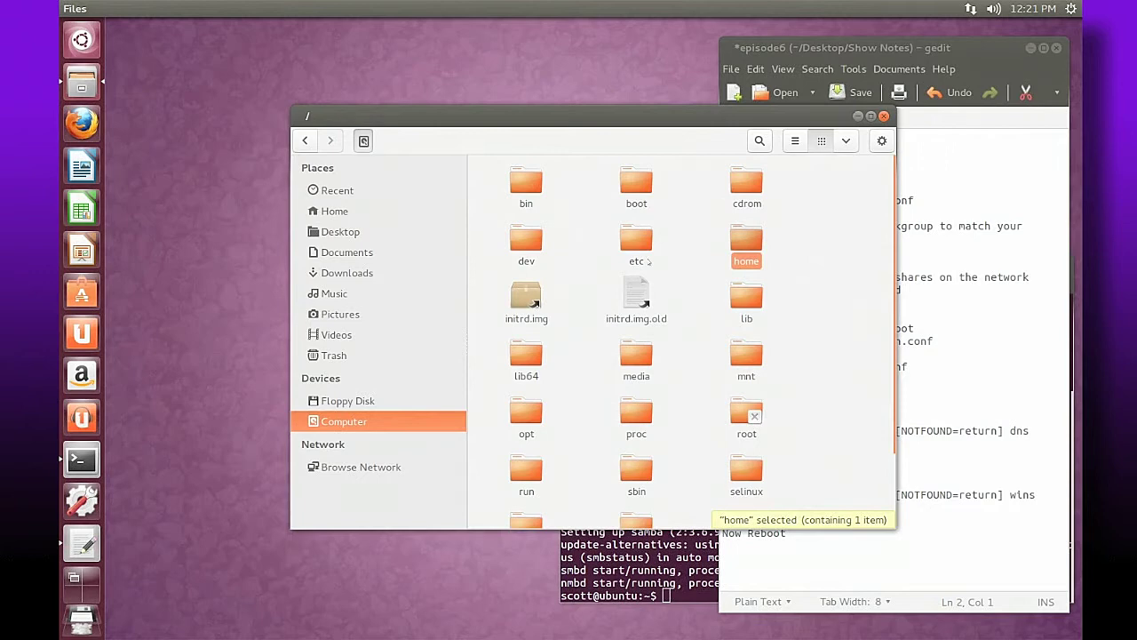
{"action": "double_click", "coordinate": [641, 252]}
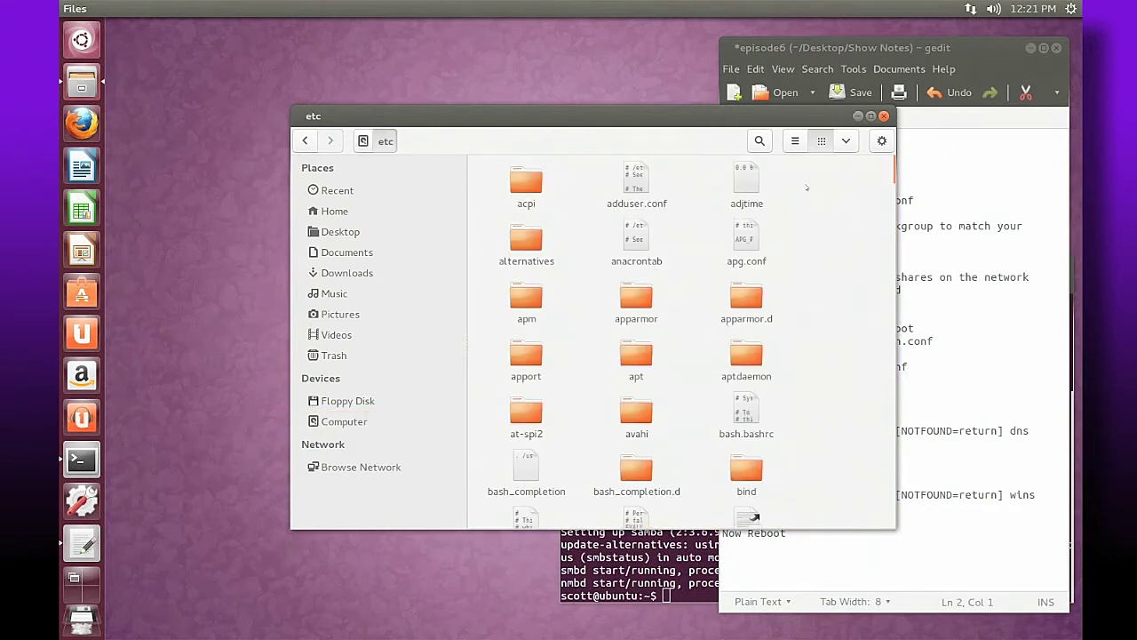
{"action": "left_click", "coordinate": [795, 141]}
- Locate smb.conf inside the samba folder of etc, then close the file manager window
{"action": "scroll", "coordinate": [662, 269], "scroll_direction": "down", "scroll_amount": 15}
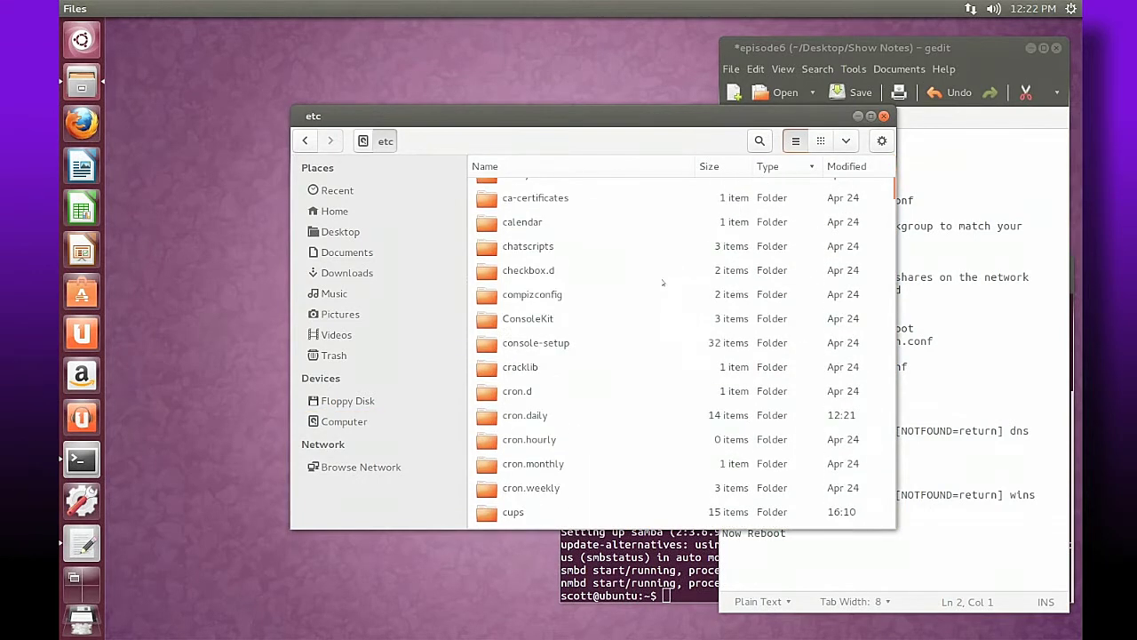
{"action": "scroll", "coordinate": [656, 309], "scroll_direction": "down", "scroll_amount": 15}
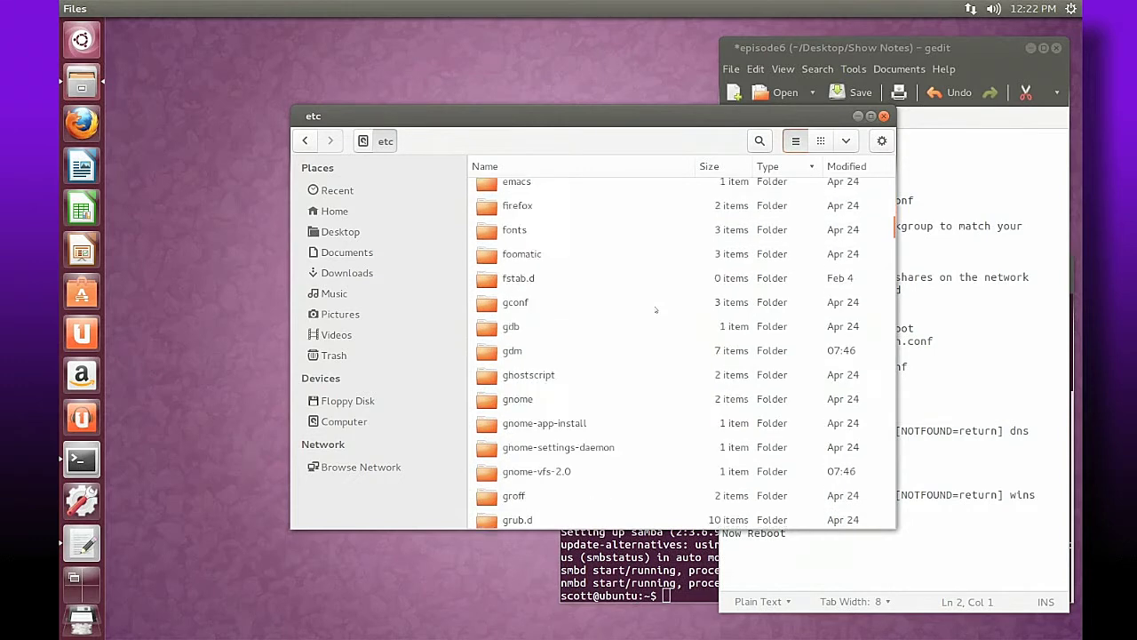
{"action": "scroll", "coordinate": [656, 312], "scroll_direction": "down", "scroll_amount": 12}
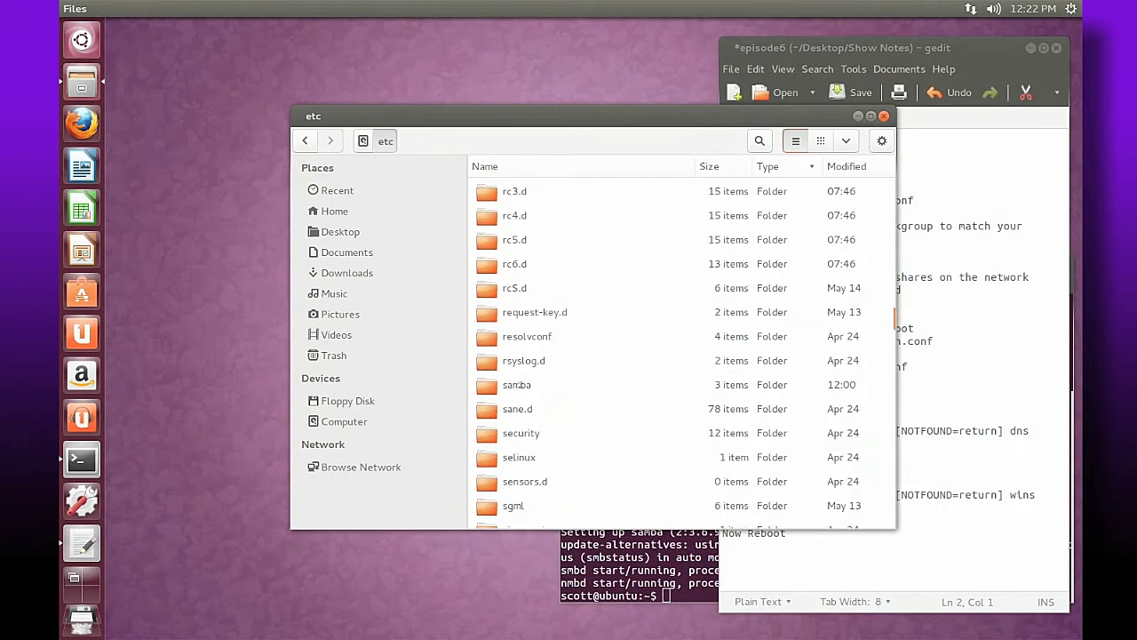
{"action": "double_click", "coordinate": [518, 385]}
{"action": "left_click", "coordinate": [524, 214]}
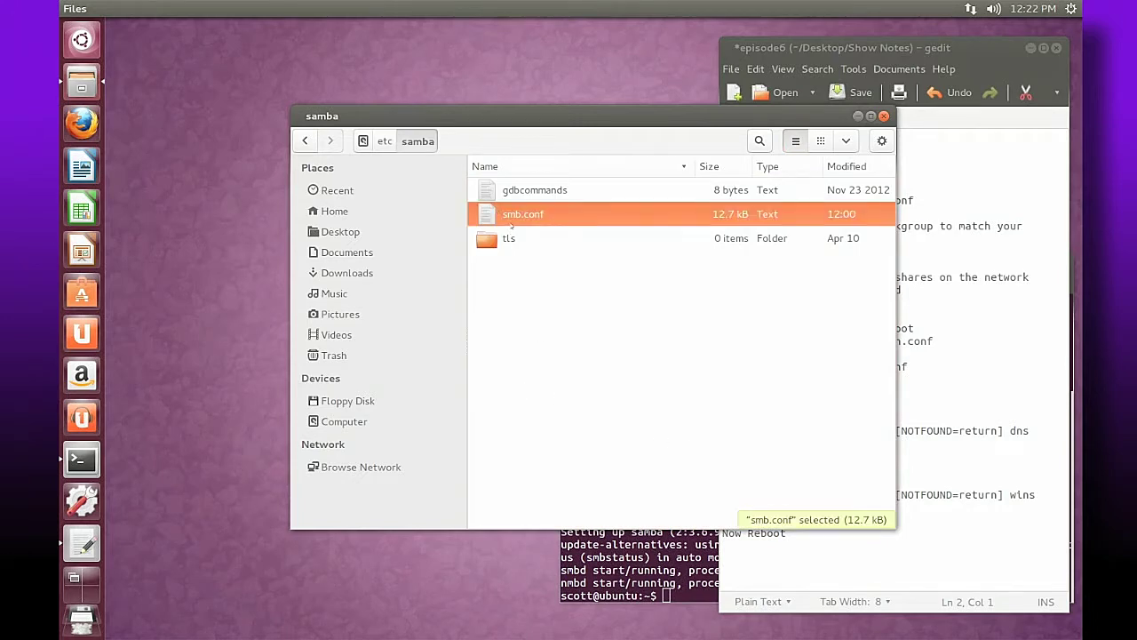
{"action": "key", "text": "ctrl+w"}
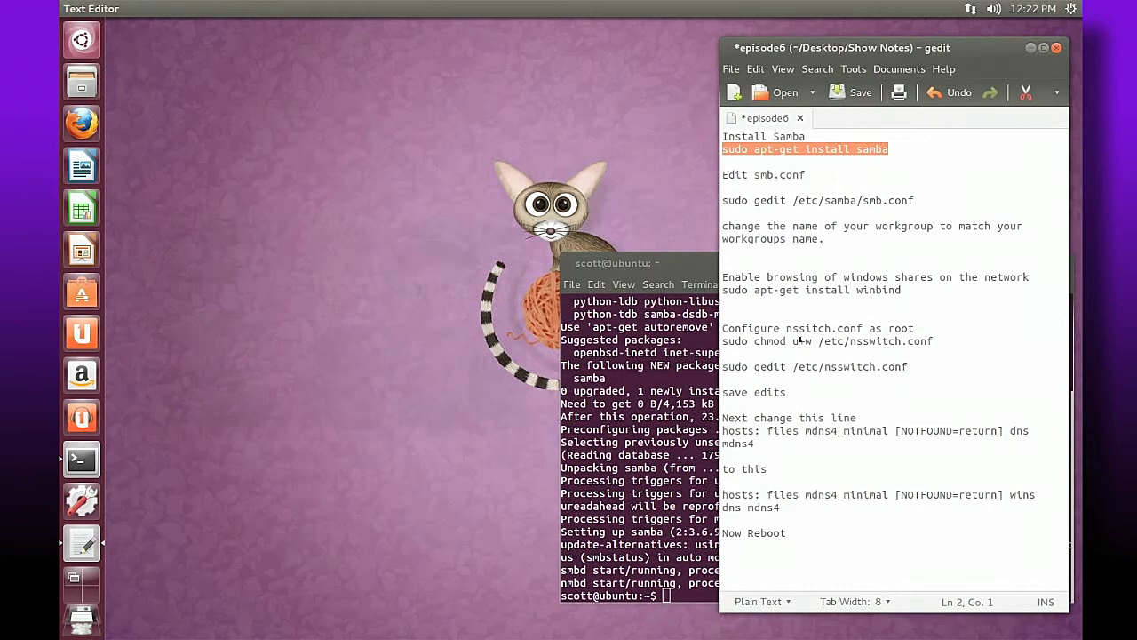
- Copy the command "sudo gedit /etc/samba/smb.conf" from the episode6 notes
{"action": "left_click", "coordinate": [800, 341]}
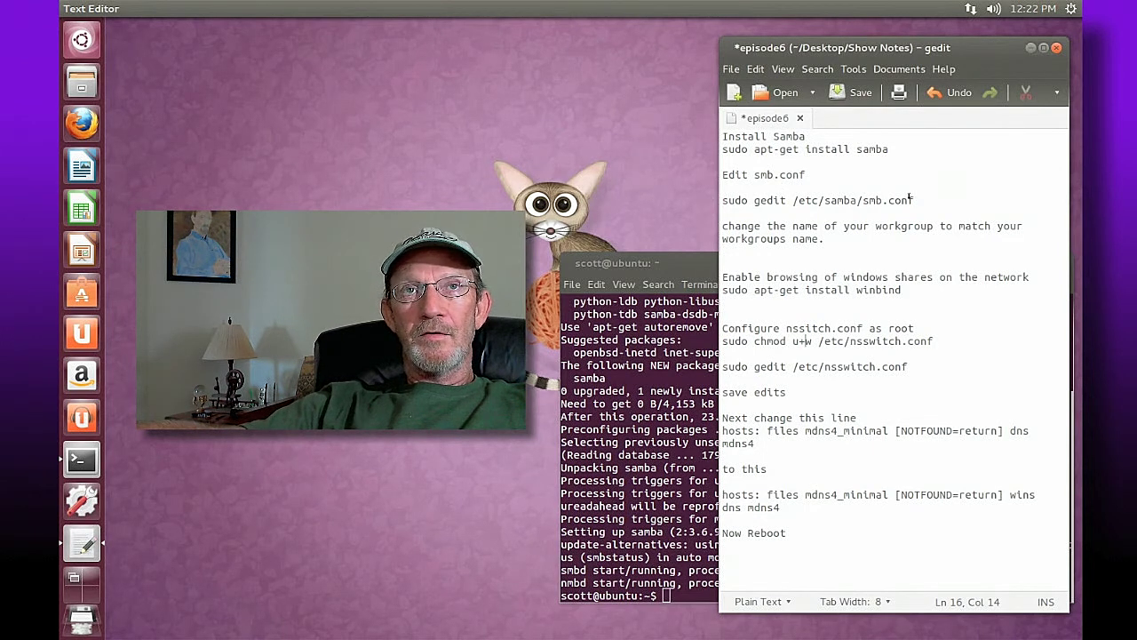
{"action": "left_click_drag", "start_coordinate": [913, 200], "coordinate": [724, 201]}
{"action": "right_click", "coordinate": [734, 205]}
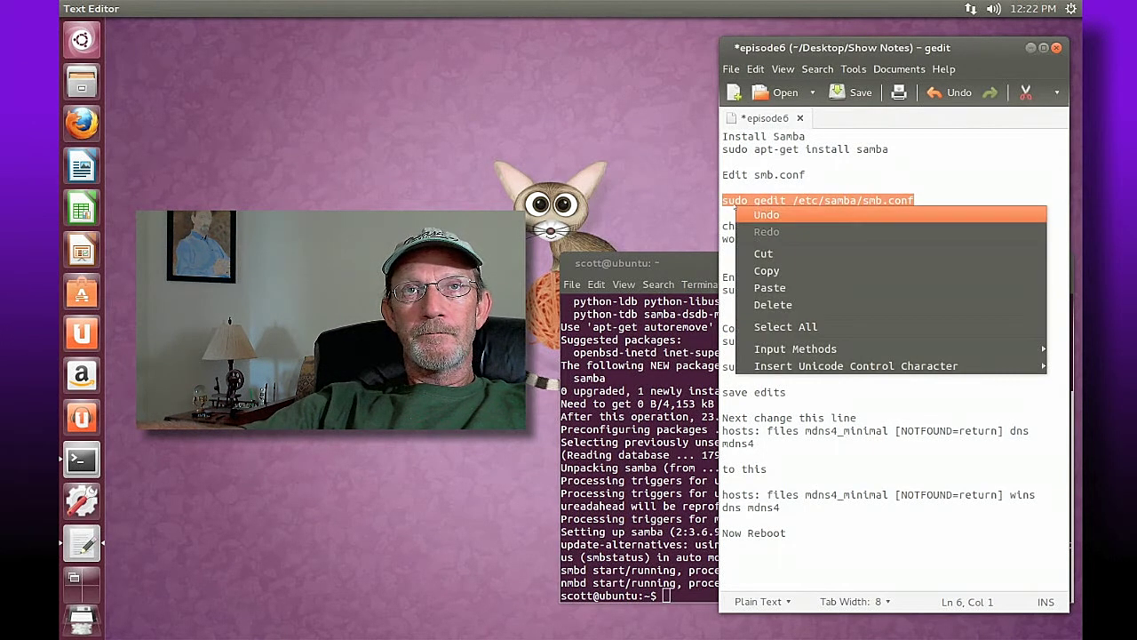
{"action": "left_click", "coordinate": [769, 270]}
- Paste and run "sudo gedit /etc/samba/smb.conf" in the terminal, and move the opened editor window below the notes
{"action": "key", "text": "alt+Tab"}
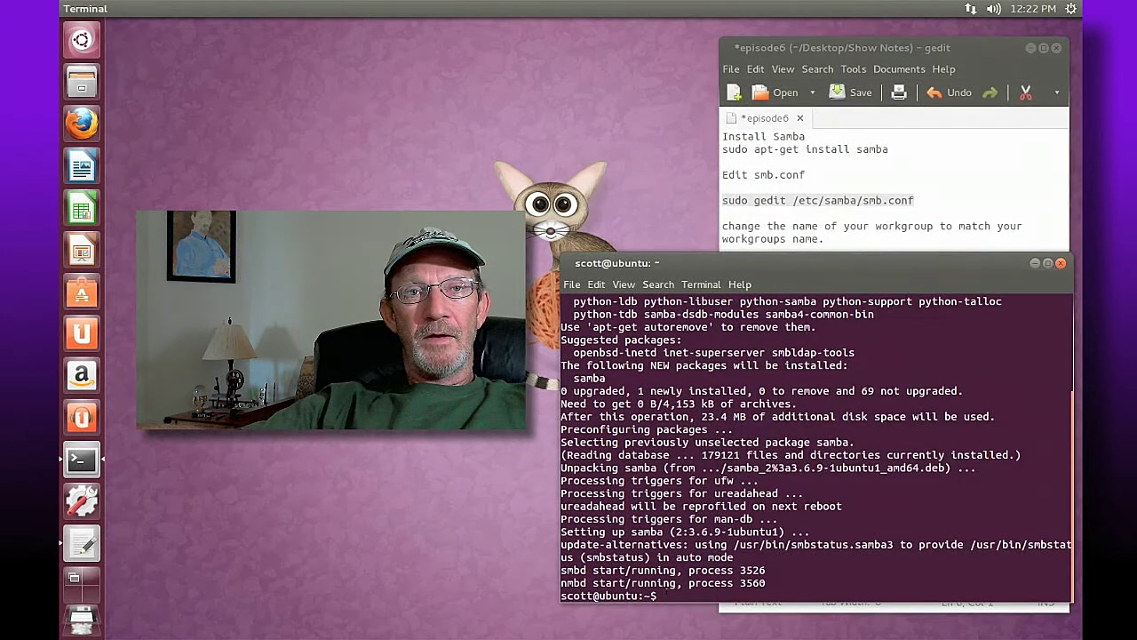
{"action": "right_click", "coordinate": [661, 597]}
{"action": "left_click", "coordinate": [721, 522]}
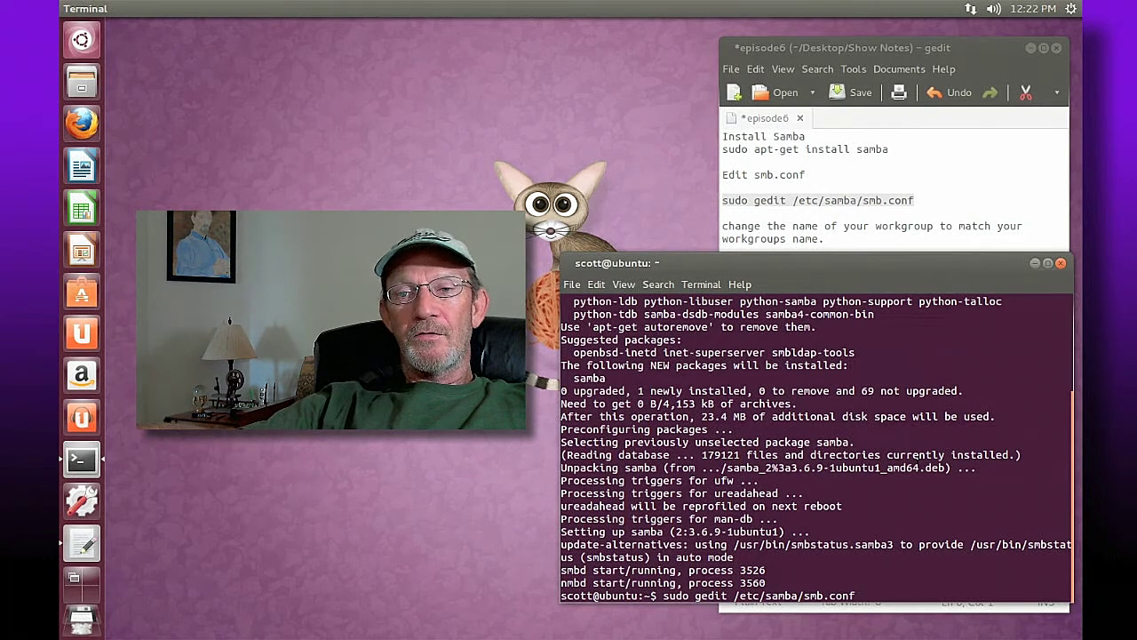
{"action": "key", "text": "Return"}
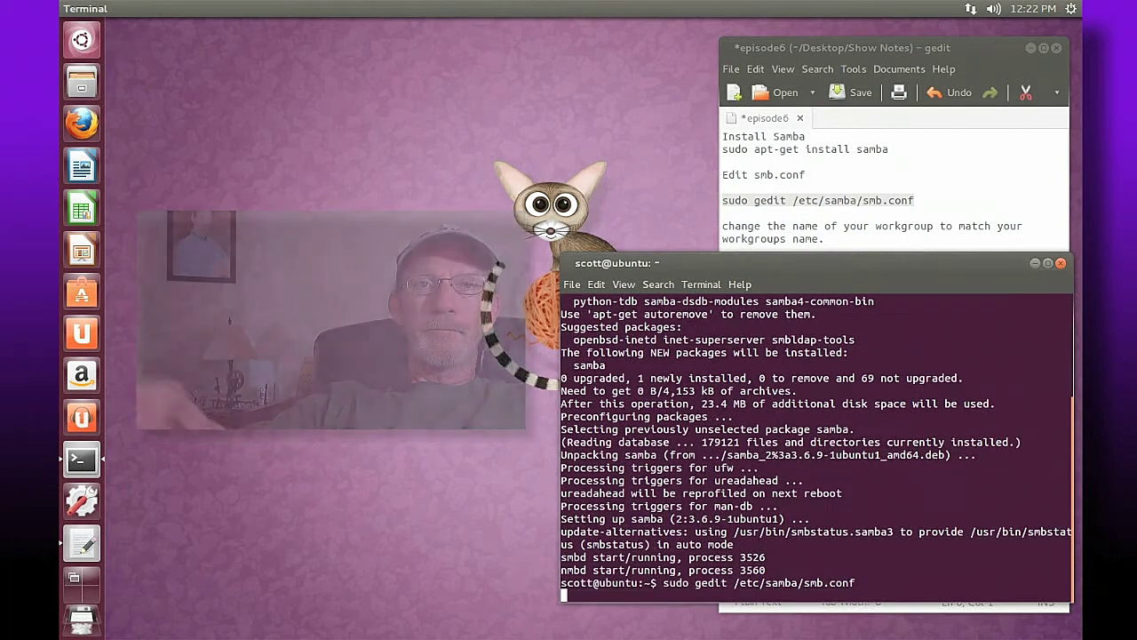
{"action": "left_click_drag", "start_coordinate": [675, 138], "coordinate": [899, 250]}
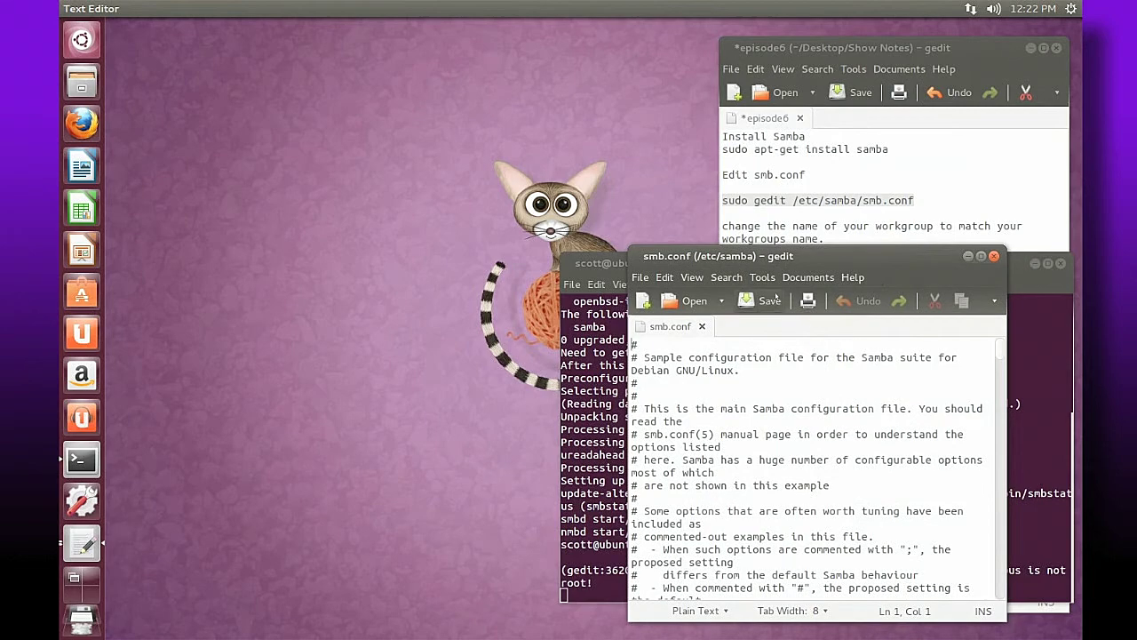
- Search smb.conf for "workgr" to reach the workgroup setting, then dismiss the search
{"action": "left_click", "coordinate": [725, 277]}
{"action": "left_click", "coordinate": [740, 297]}
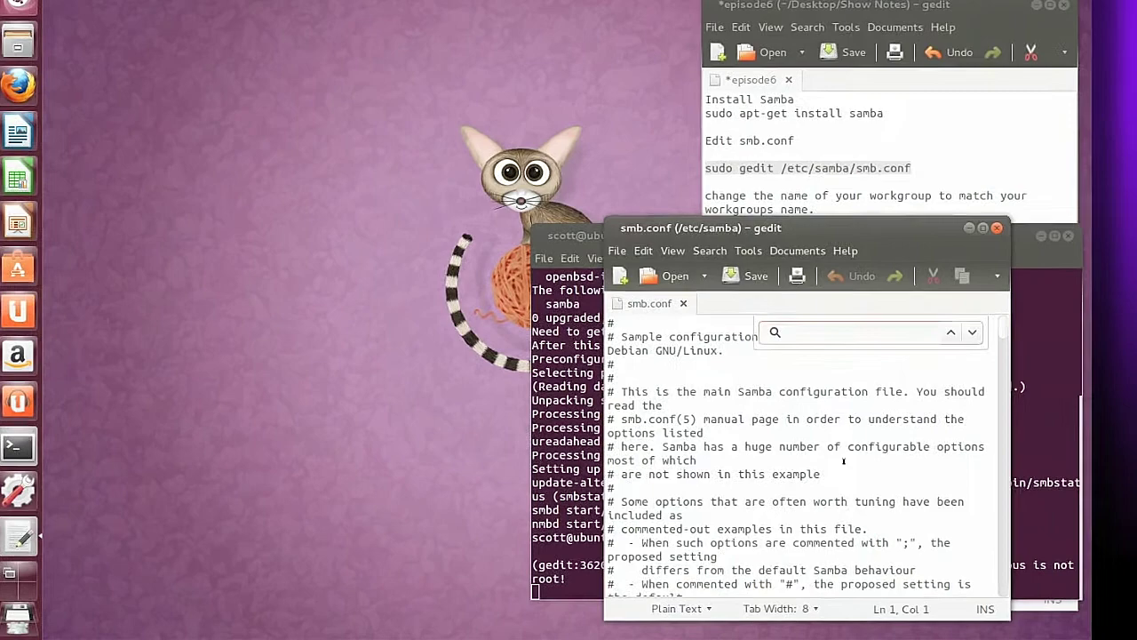
{"action": "type", "text": "workgr"}
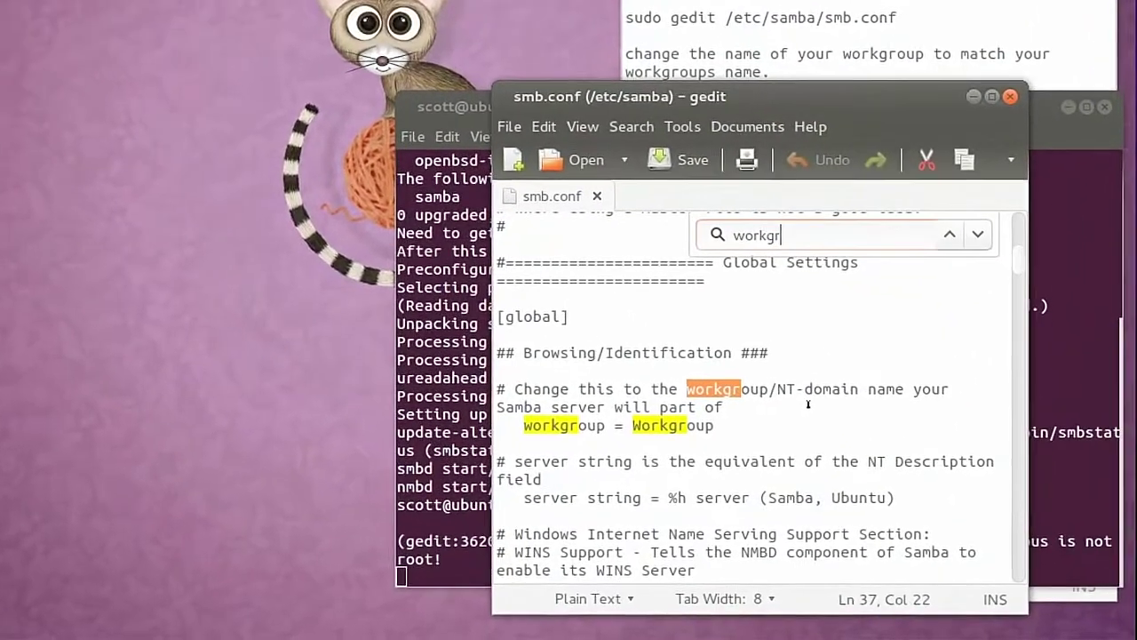
{"action": "left_click", "coordinate": [622, 441]}
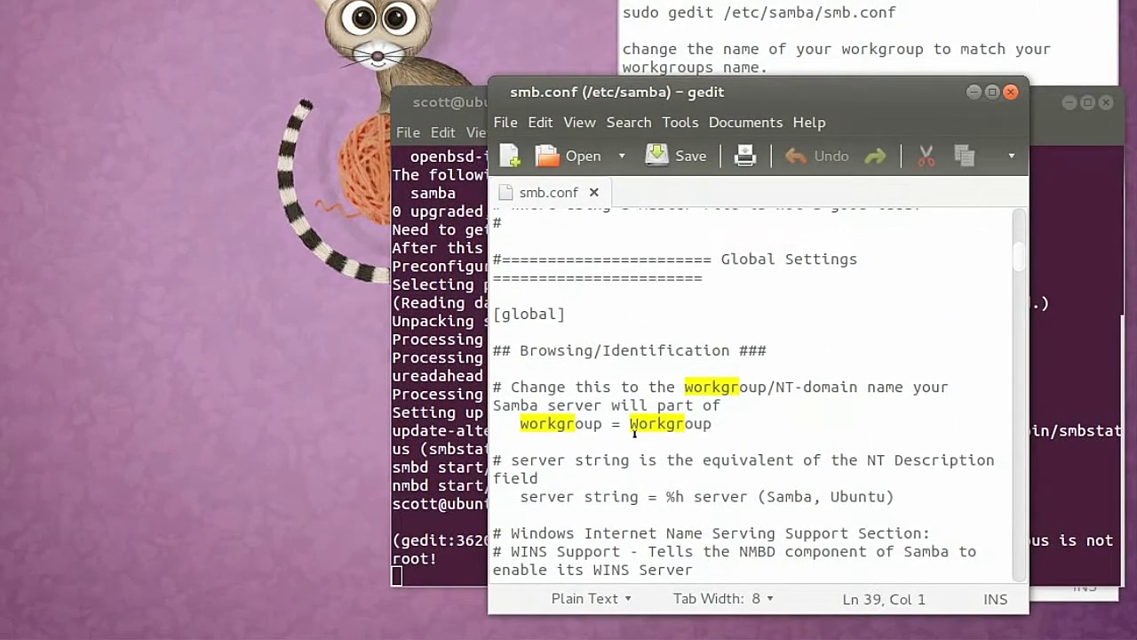
- Examine the name assigned to workgroup under Browsing/Identification in the Global Settings of smb.conf
{"action": "left_click", "coordinate": [712, 423]}
{"action": "key", "text": "shift+Left"}
{"action": "key", "text": "shift+Left"}
{"action": "key", "text": "shift+Left"}
{"action": "key", "text": "shift+Left"}
{"action": "key", "text": "shift+Left"}
{"action": "key", "text": "shift+Left"}
{"action": "key", "text": "shift+Left"}
{"action": "key", "text": "shift+Left"}
{"action": "key", "text": "shift+Left"}
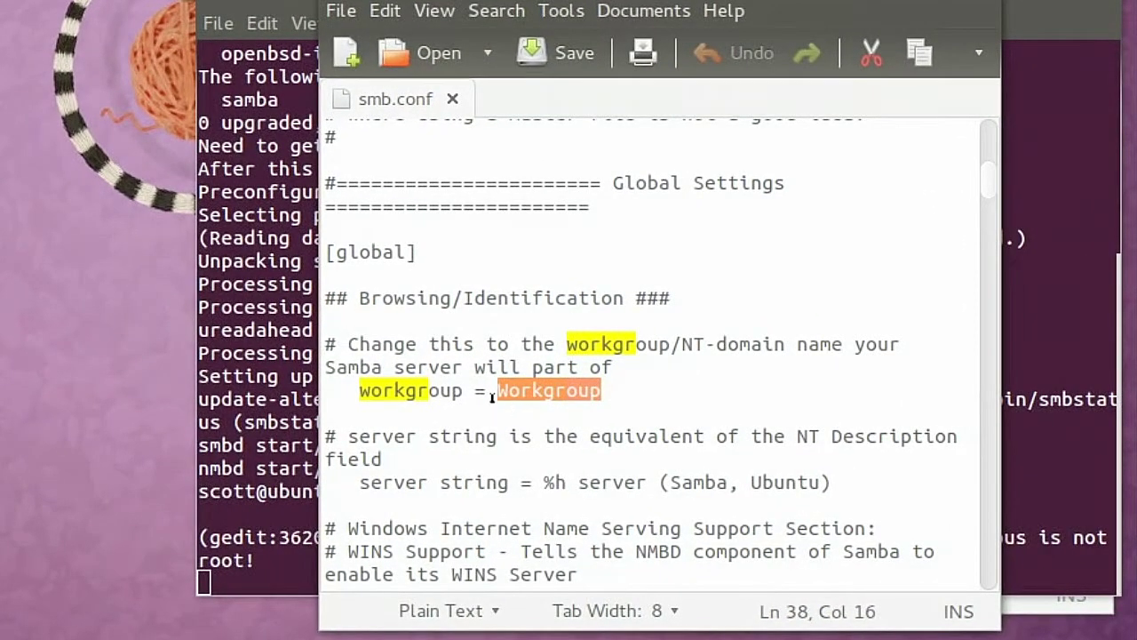
{"action": "left_click_drag", "start_coordinate": [508, 390], "coordinate": [498, 389]}
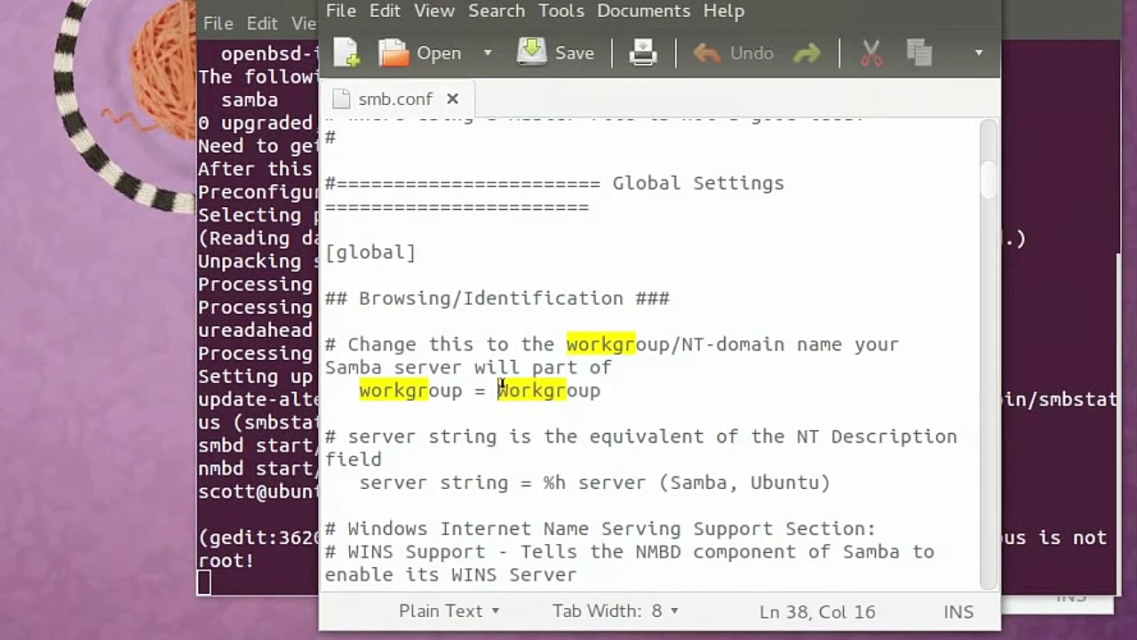
{"action": "left_click", "coordinate": [603, 389]}
{"action": "left_click", "coordinate": [528, 389]}
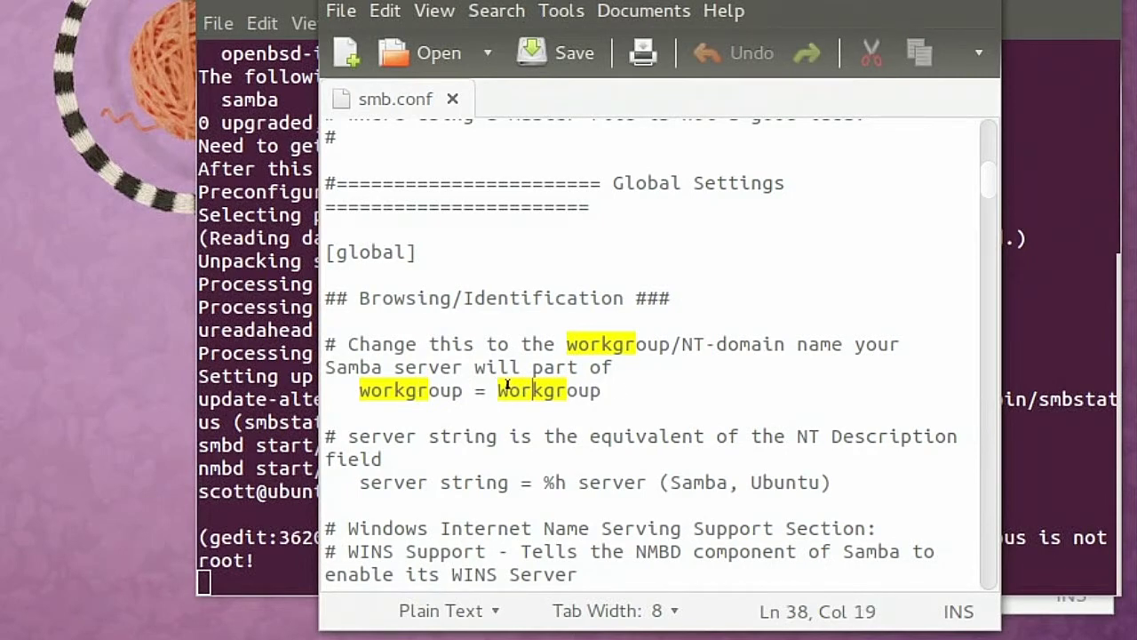
{"action": "left_click", "coordinate": [383, 389]}
{"action": "left_click", "coordinate": [554, 390]}
{"action": "left_click_drag", "start_coordinate": [601, 389], "coordinate": [496, 389]}
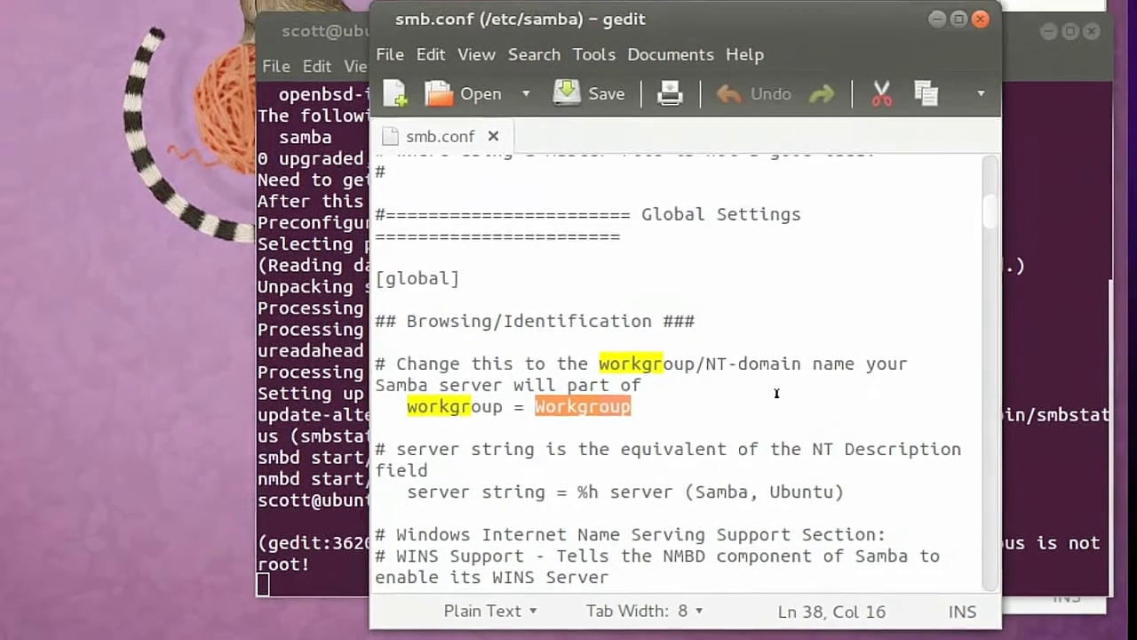
{"action": "left_click", "coordinate": [675, 390]}
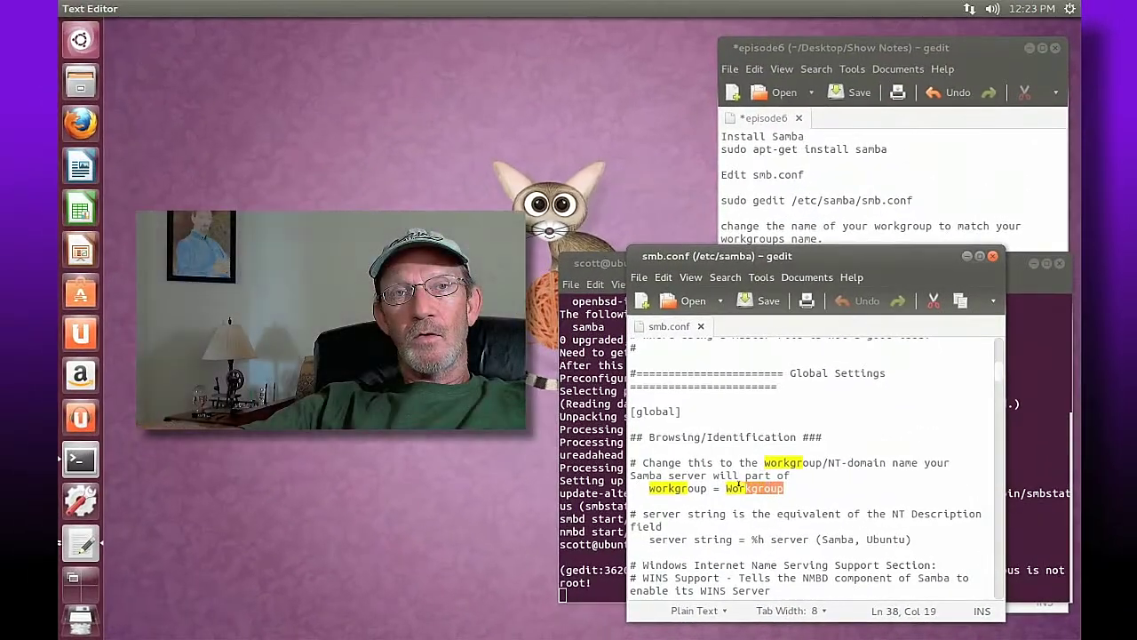
- Replace the value of workgroup in smb.conf with WORKGROUP, then save the file and close its editor
{"action": "left_click_drag", "start_coordinate": [711, 449], "coordinate": [642, 445]}
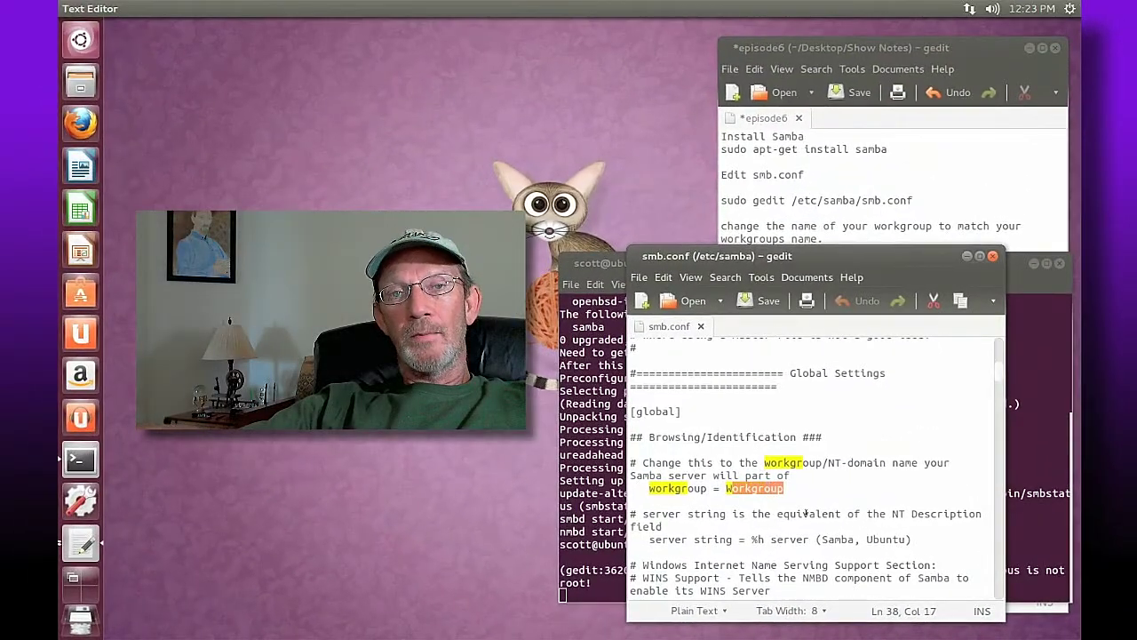
{"action": "type", "text": "O"}
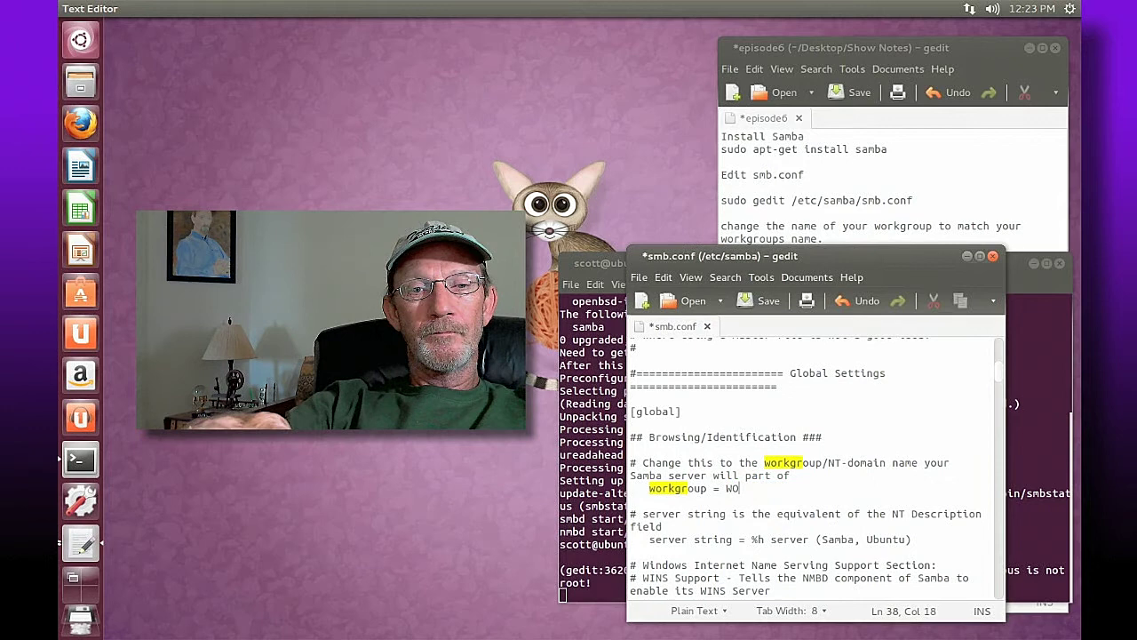
{"action": "type", "text": "RKGROU"}
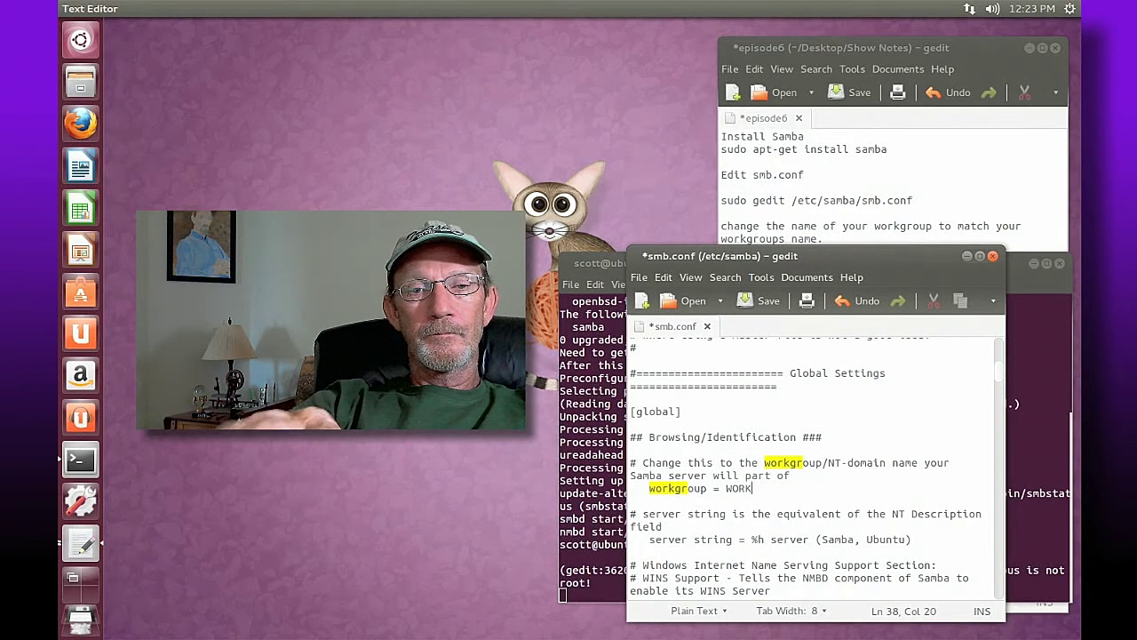
{"action": "type", "text": "P"}
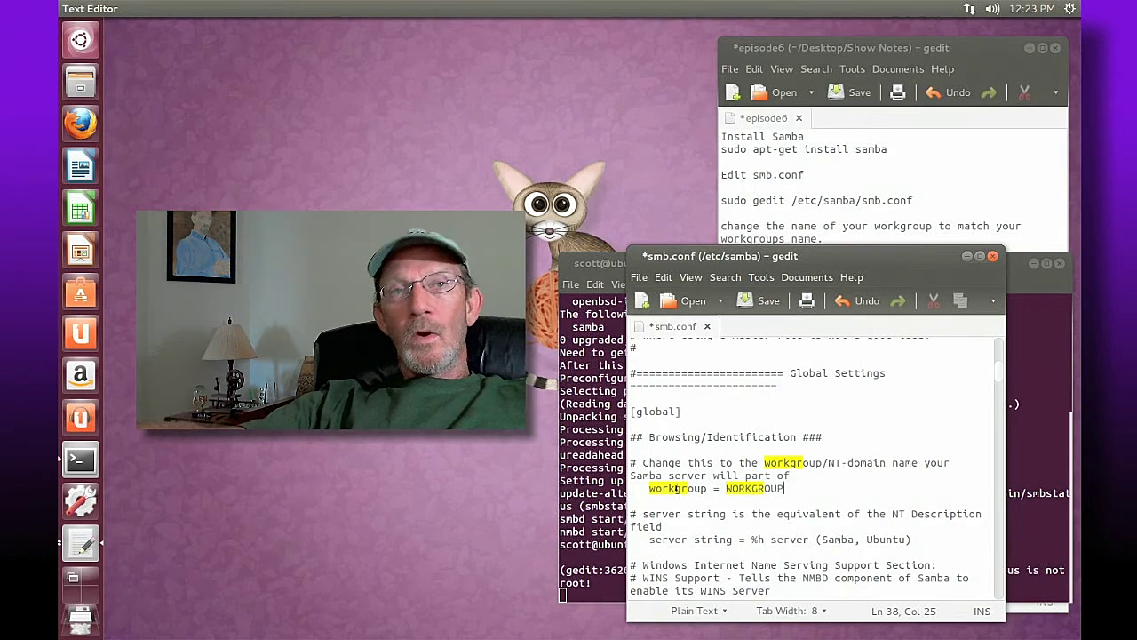
{"action": "key", "text": "Home"}
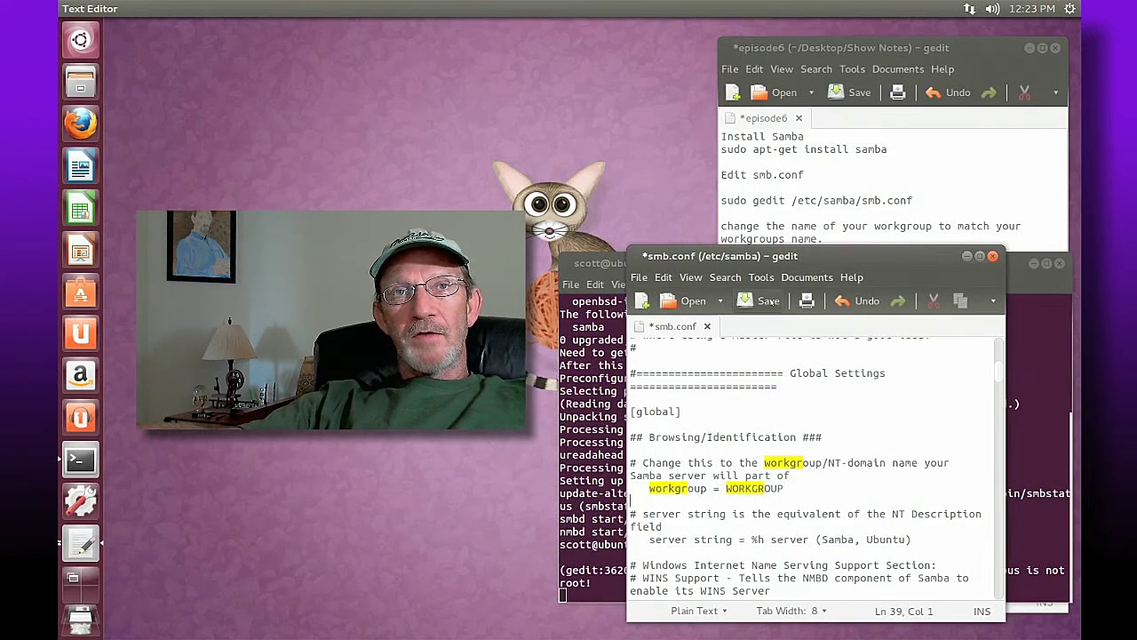
{"action": "left_click", "coordinate": [761, 300]}
{"action": "key", "text": "ctrl+q"}
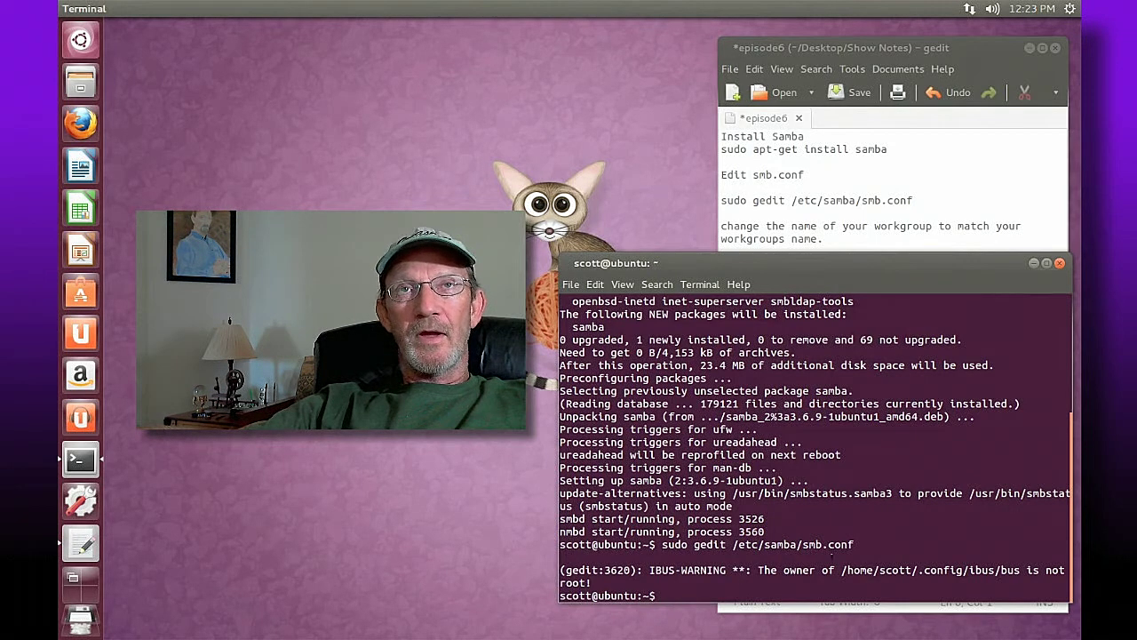
- Copy the command "sudo chmod u+w /etc/nsswitch.conf" from the episode6 notes and run it in the terminal
{"action": "left_click", "coordinate": [815, 206]}
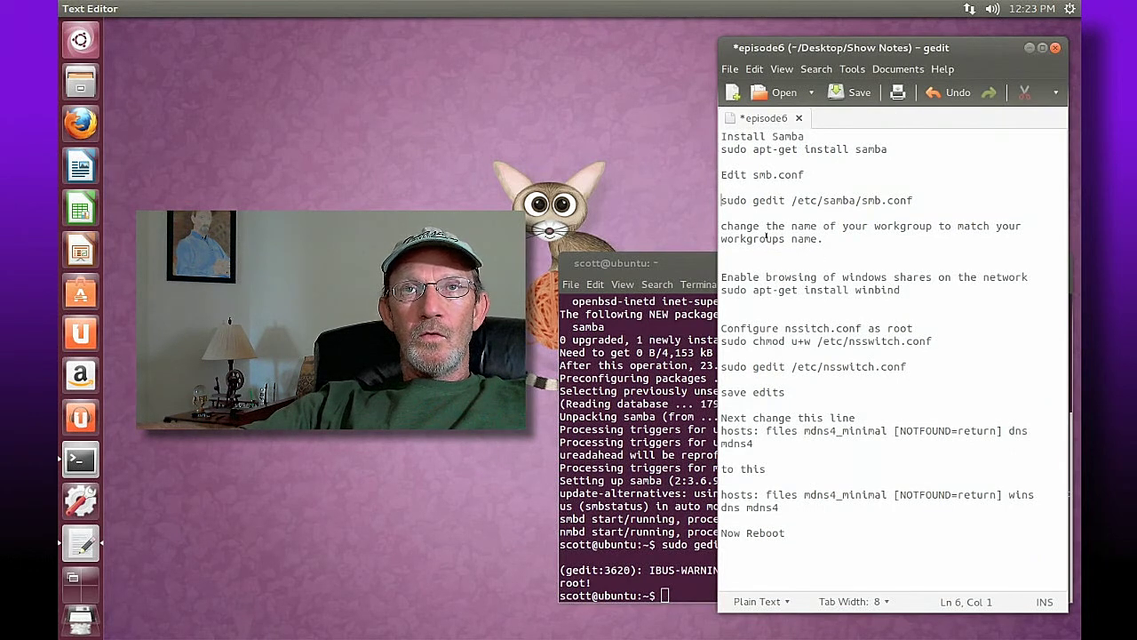
{"action": "left_click", "coordinate": [785, 238]}
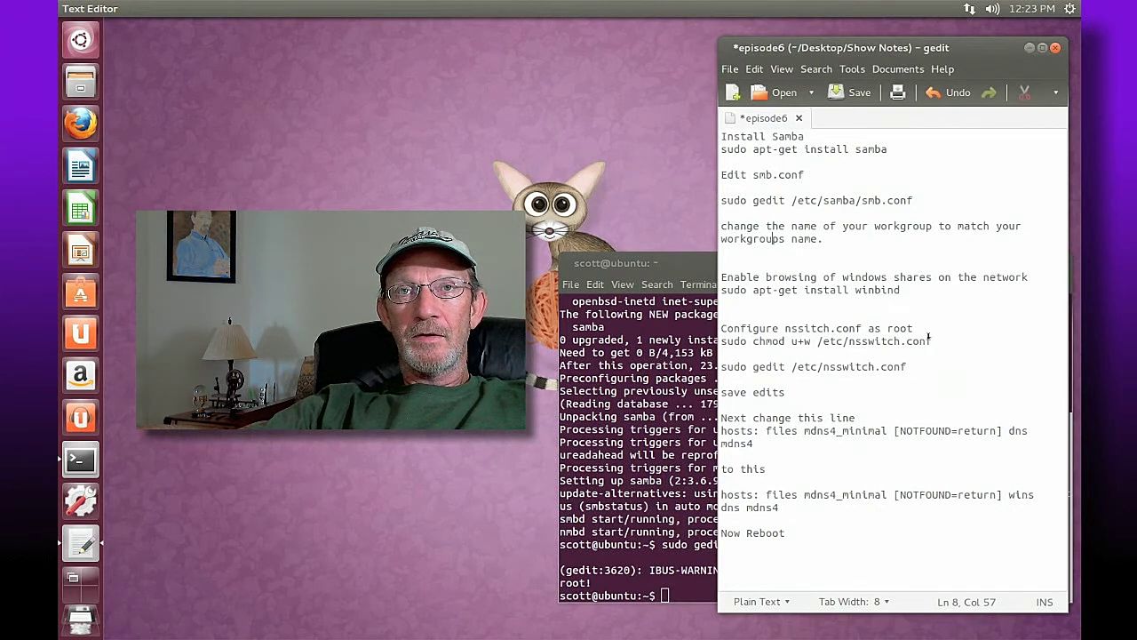
{"action": "left_click_drag", "start_coordinate": [931, 341], "coordinate": [719, 341]}
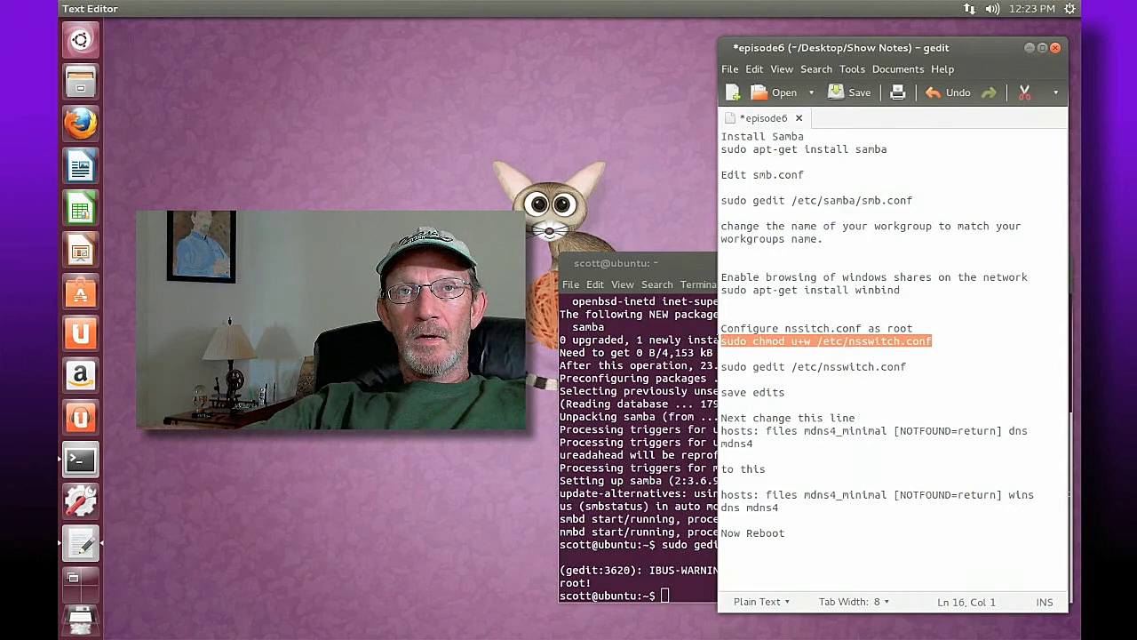
{"action": "right_click", "coordinate": [722, 341]}
{"action": "left_click", "coordinate": [757, 403]}
{"action": "key", "text": "alt+Tab"}
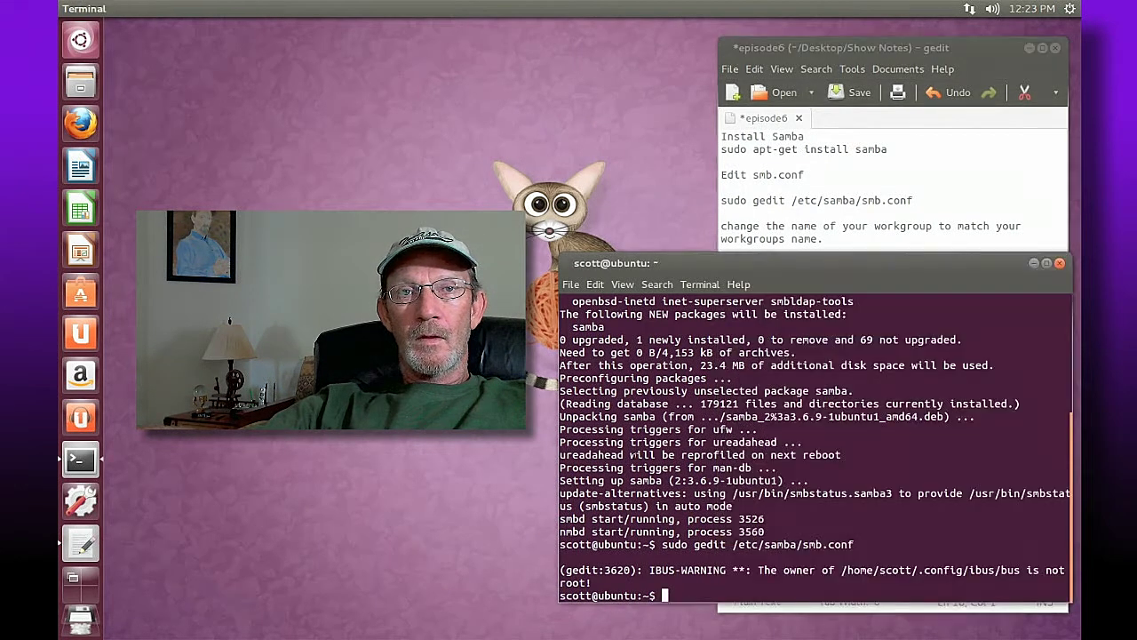
{"action": "right_click", "coordinate": [664, 593]}
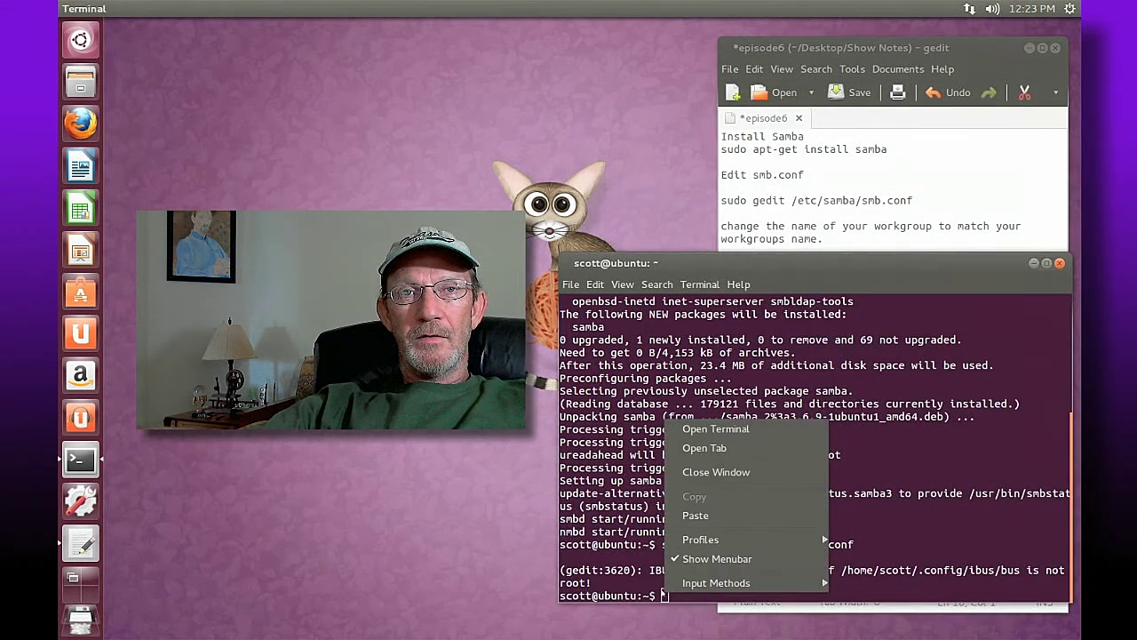
{"action": "left_click", "coordinate": [695, 515]}
{"action": "key", "text": "Return"}
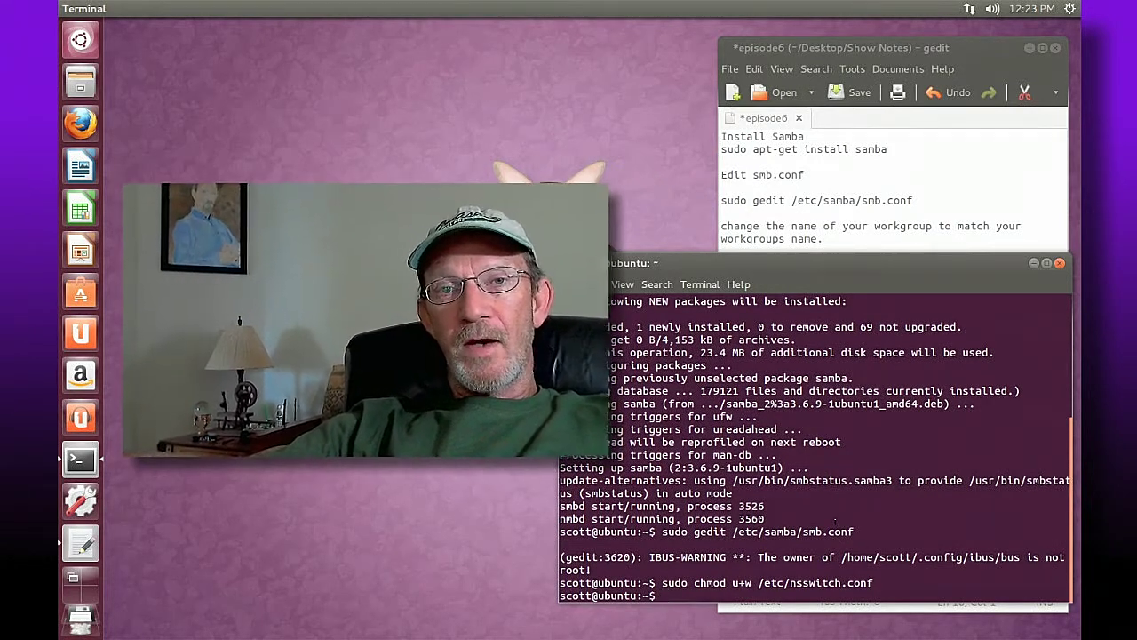
- Copy the command "sudo gedit /etc/nsswitch.conf" from the episode6 notes and run it in the terminal
{"action": "left_click", "coordinate": [900, 49]}
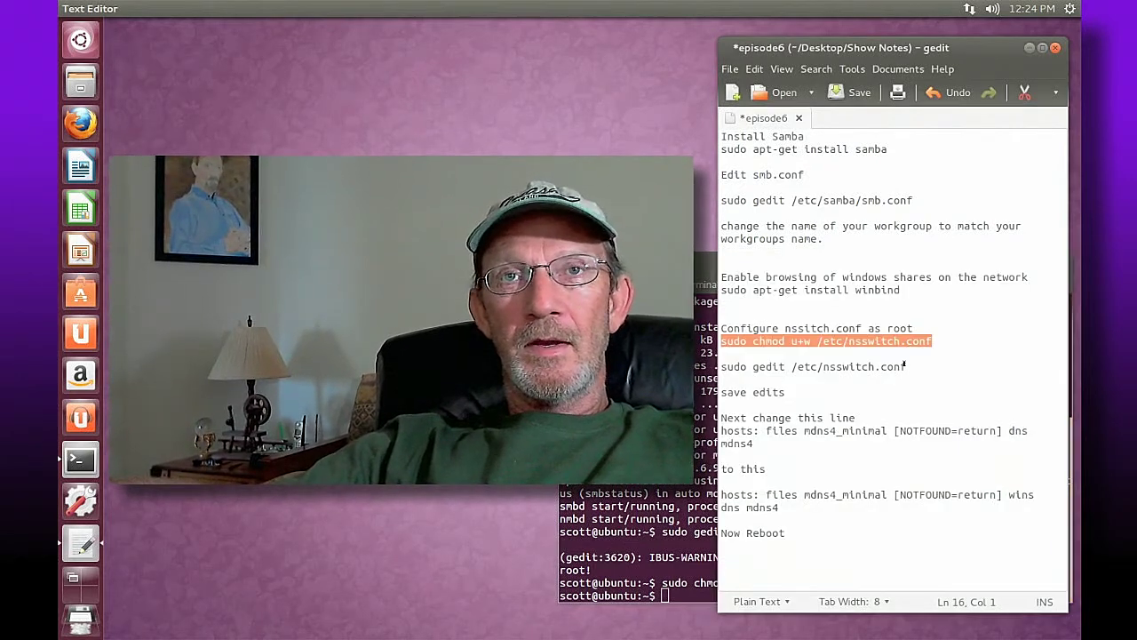
{"action": "left_click_drag", "start_coordinate": [906, 366], "coordinate": [719, 366]}
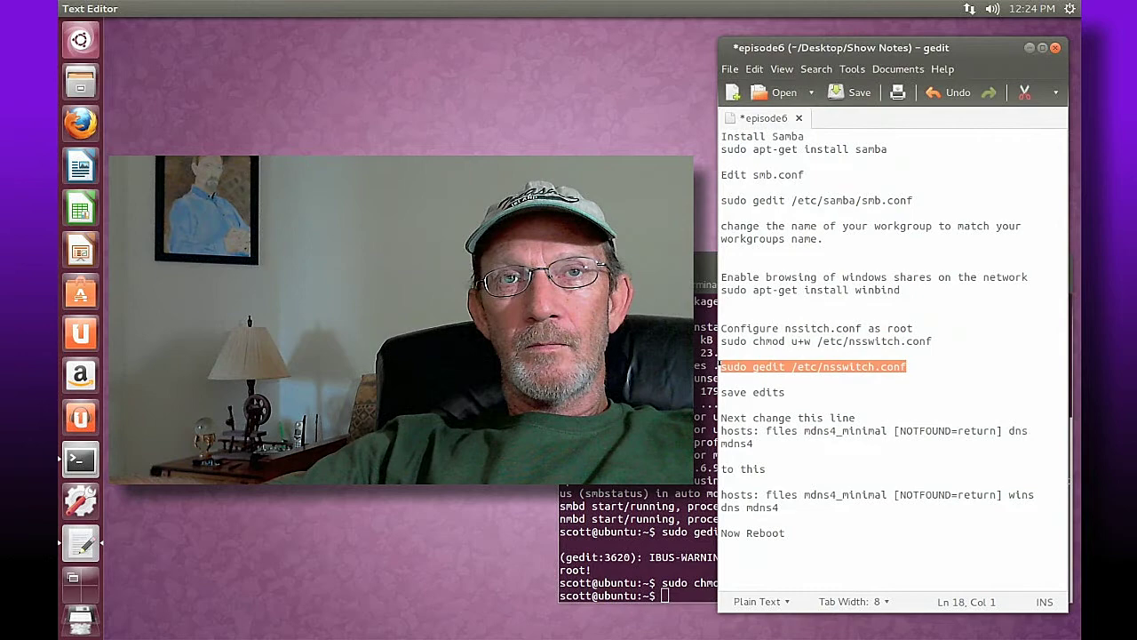
{"action": "right_click", "coordinate": [721, 366]}
{"action": "left_click", "coordinate": [763, 430]}
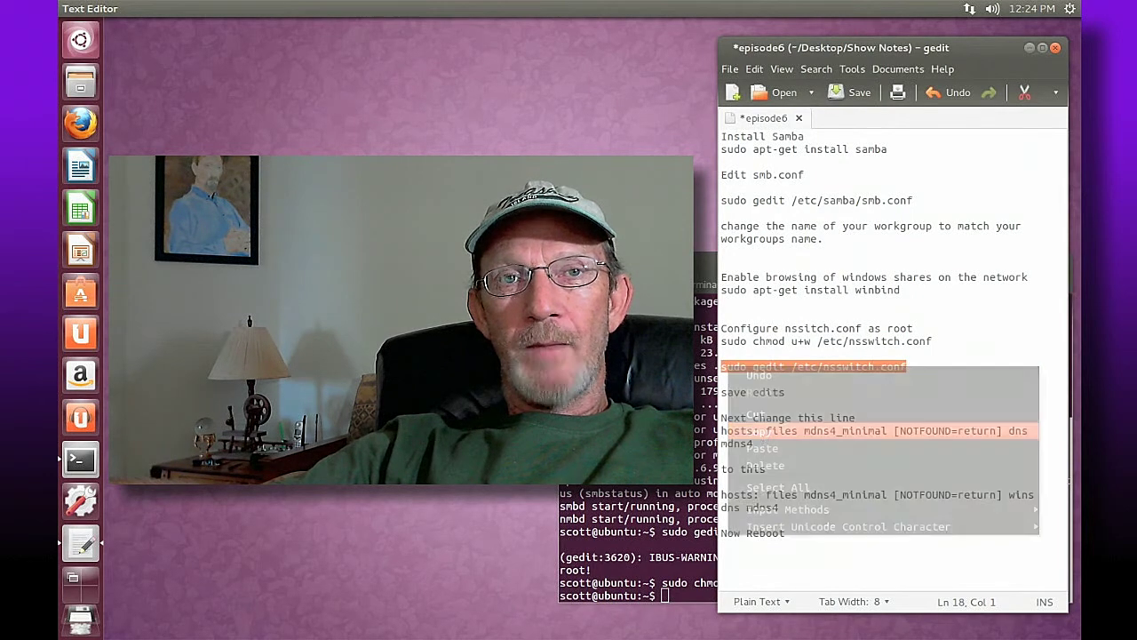
{"action": "left_click", "coordinate": [664, 595]}
{"action": "right_click", "coordinate": [663, 595]}
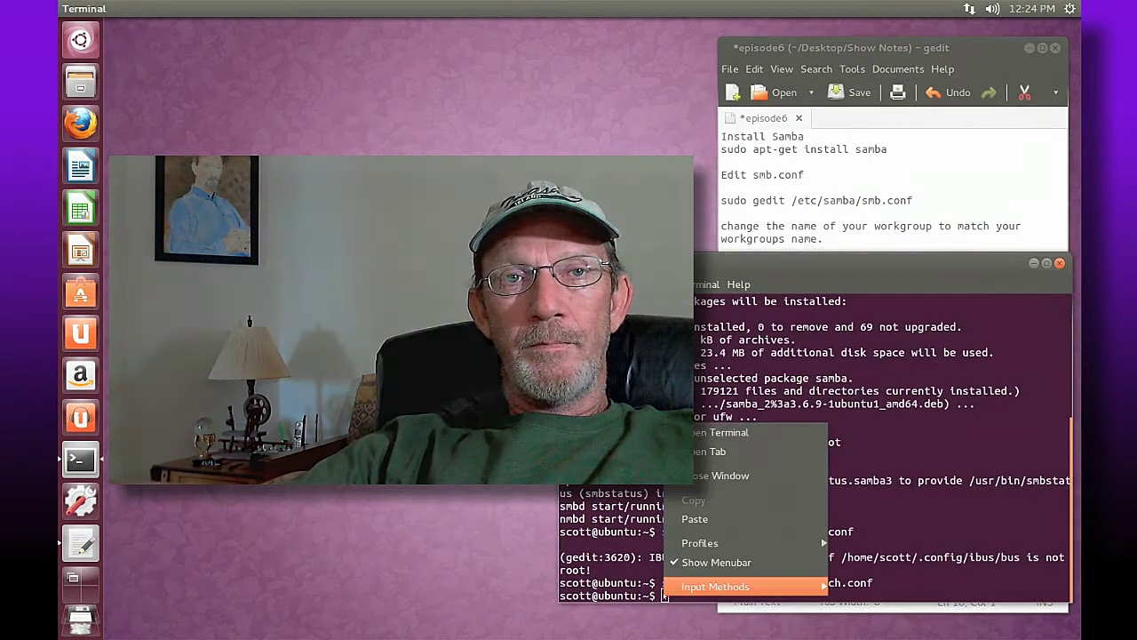
{"action": "left_click", "coordinate": [697, 519]}
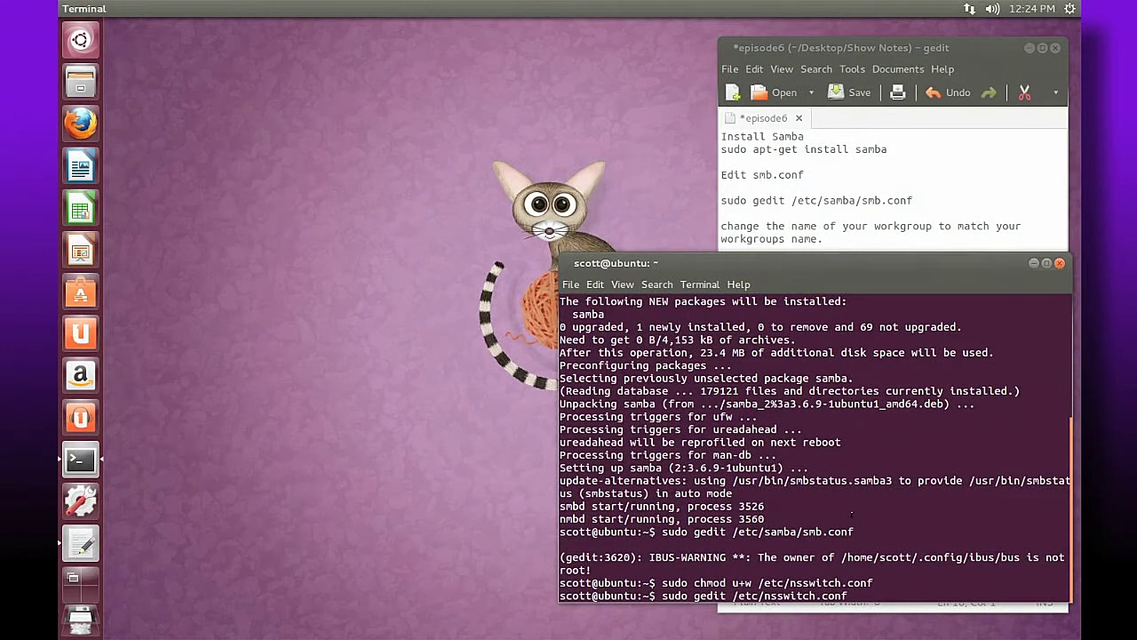
{"action": "key", "text": "Return"}
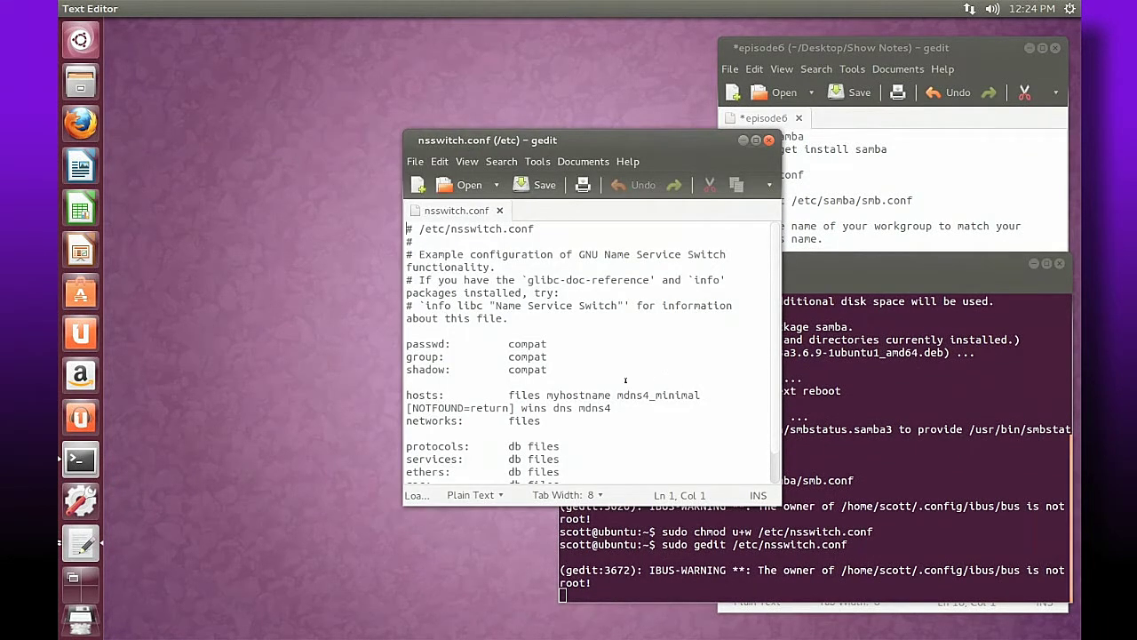
- Compare the hosts line in nsswitch.conf with the replacement hosts line given in the episode6 notes
{"action": "left_click", "coordinate": [638, 378]}
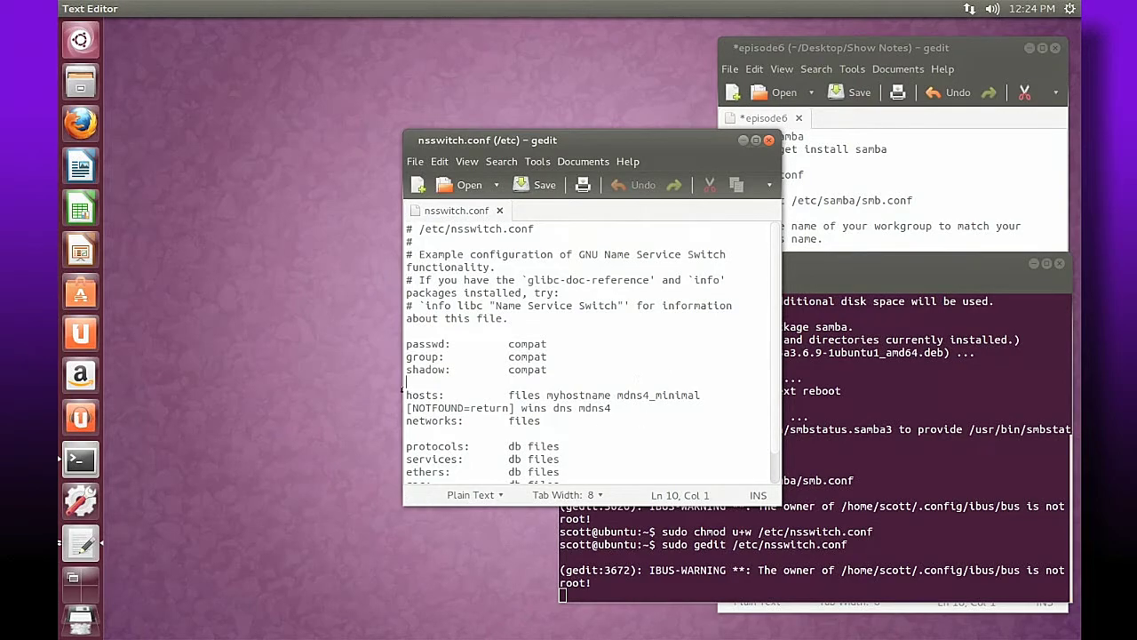
{"action": "left_click_drag", "start_coordinate": [442, 394], "coordinate": [407, 393]}
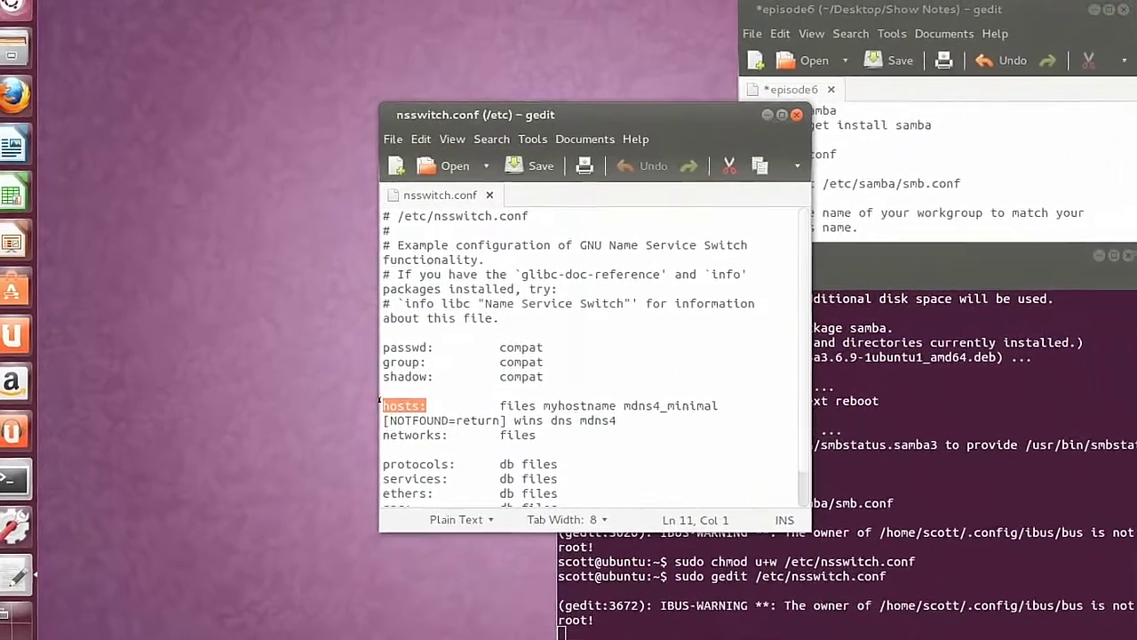
{"action": "left_click", "coordinate": [355, 403]}
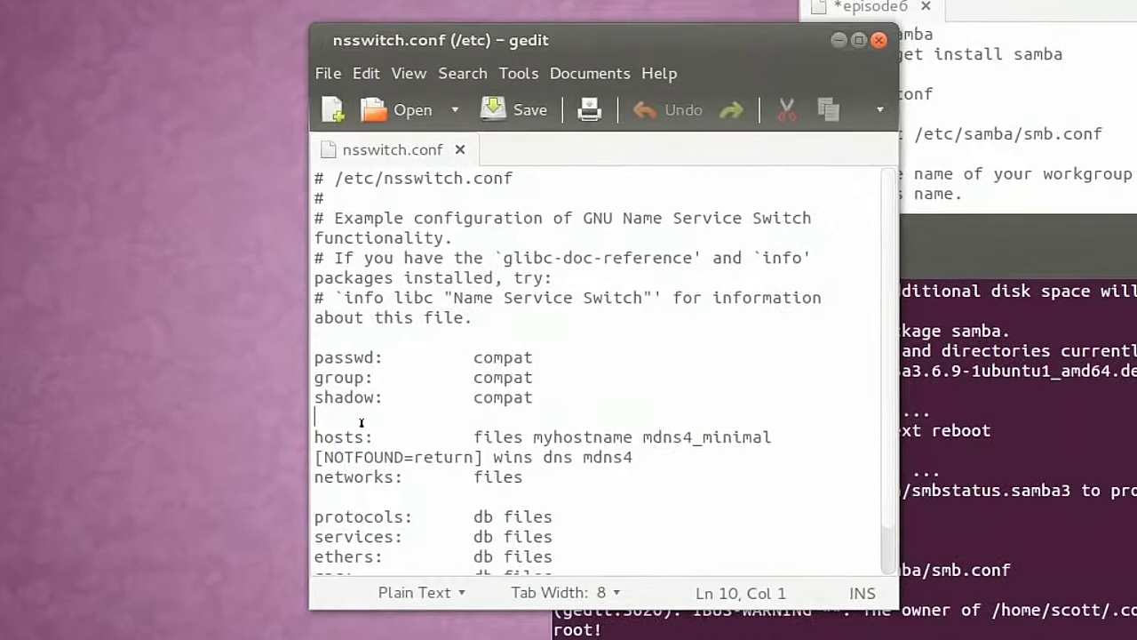
{"action": "left_click_drag", "start_coordinate": [307, 437], "coordinate": [640, 460]}
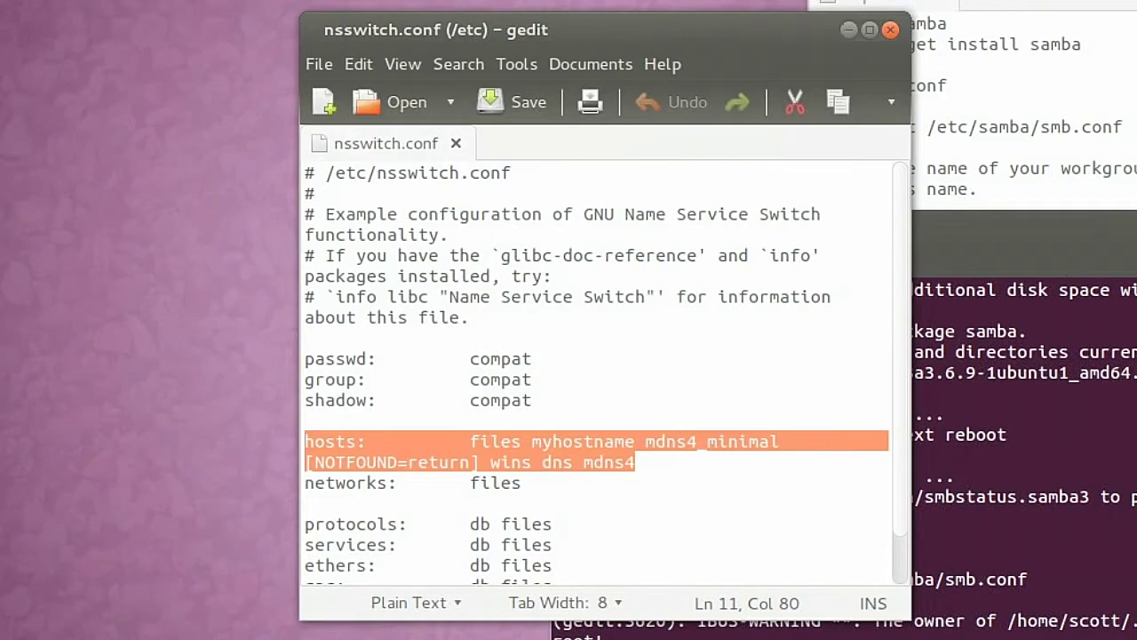
{"action": "left_click", "coordinate": [1136, 507]}
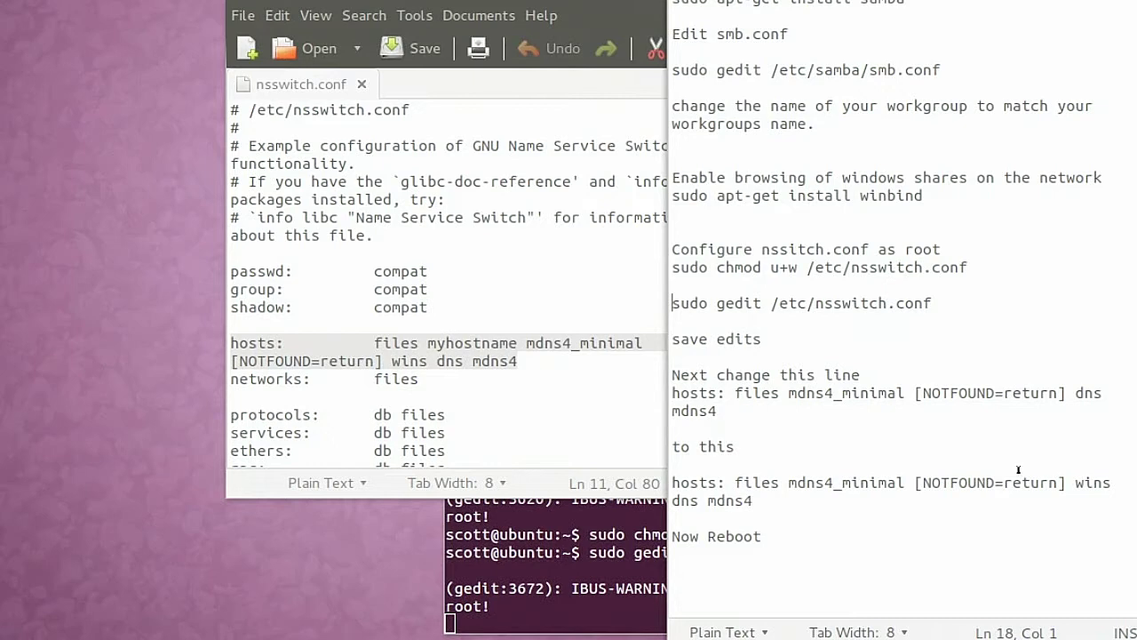
{"action": "left_click", "coordinate": [1075, 482]}
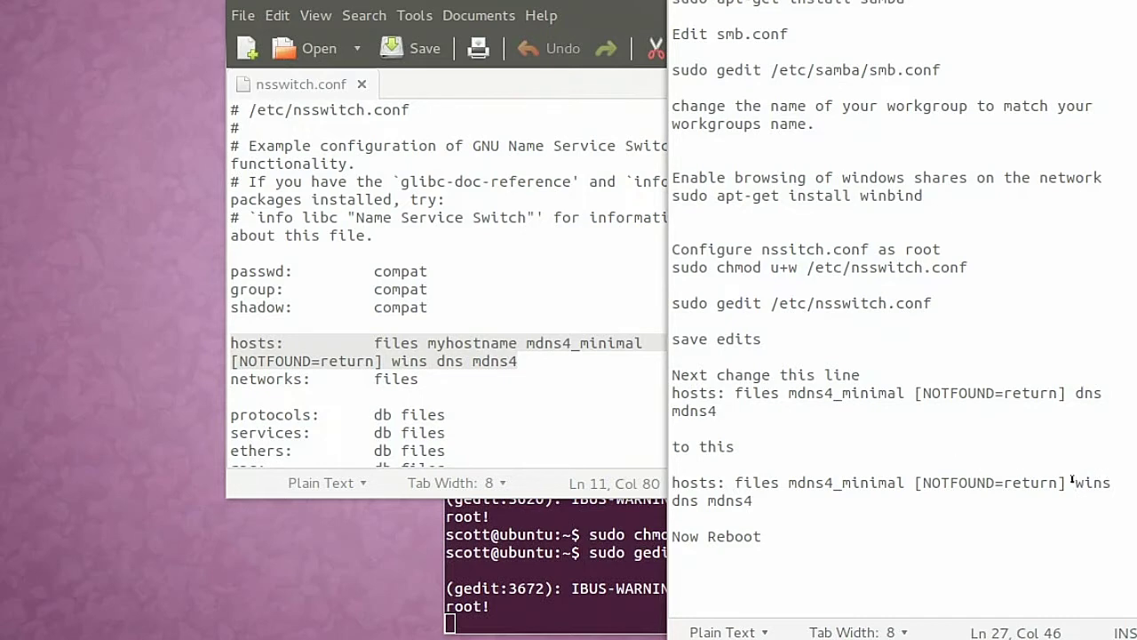
- Move the nsswitch.conf window clear of the notes and re-enter "wins" before "dns mdns4" in the hosts line
{"action": "left_click", "coordinate": [518, 391]}
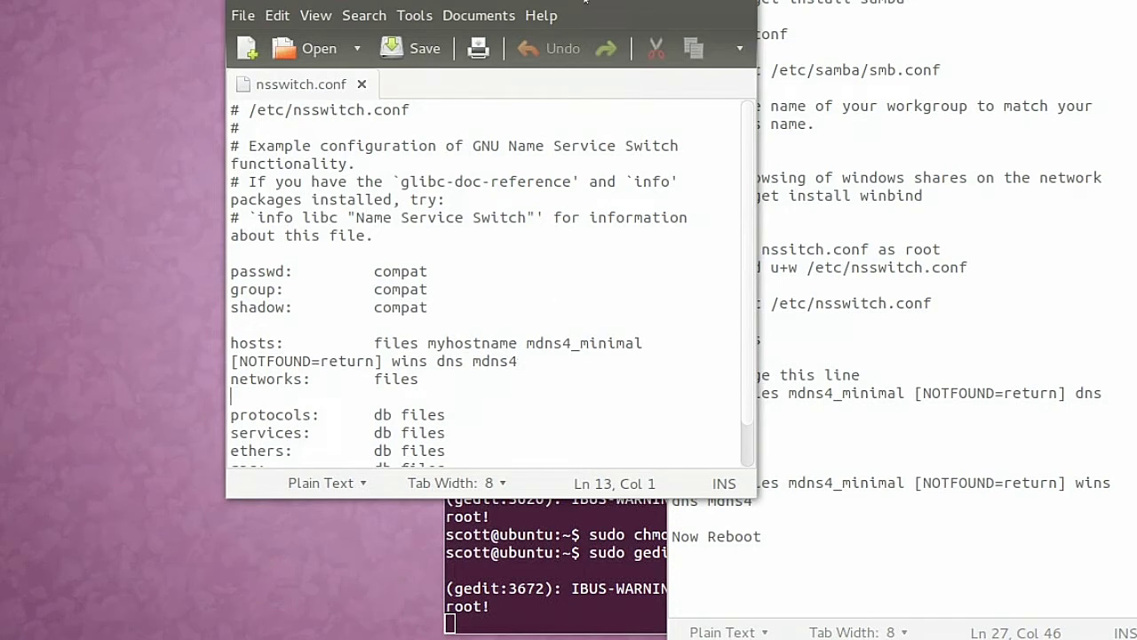
{"action": "left_click_drag", "start_coordinate": [586, 0], "coordinate": [463, 74]}
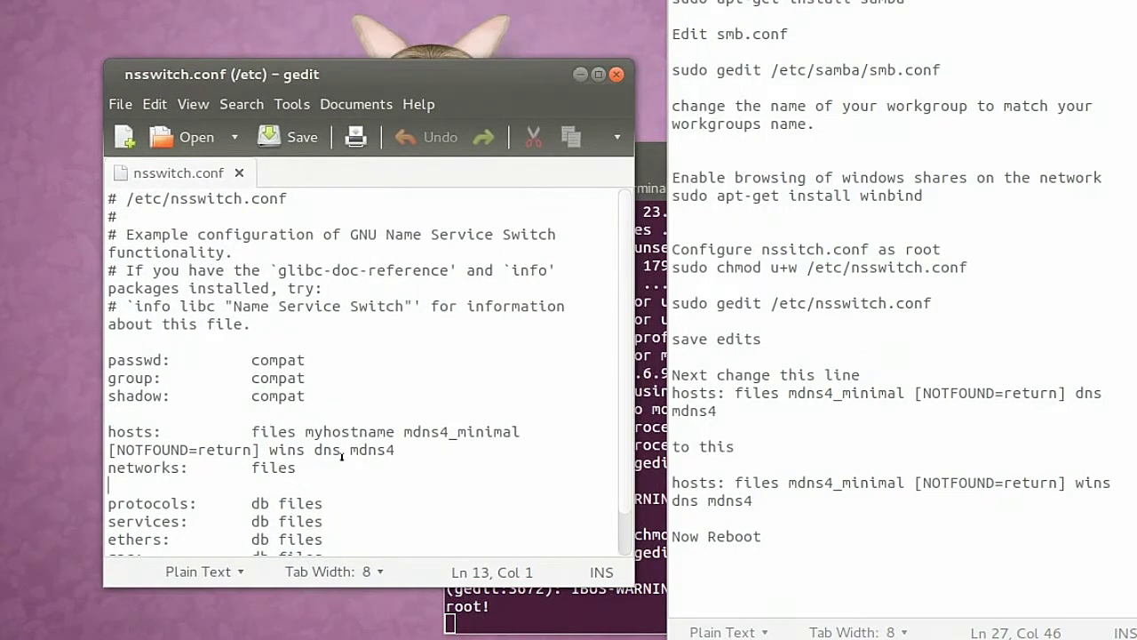
{"action": "left_click_drag", "start_coordinate": [305, 449], "coordinate": [266, 443]}
{"action": "key", "text": "Delete"}
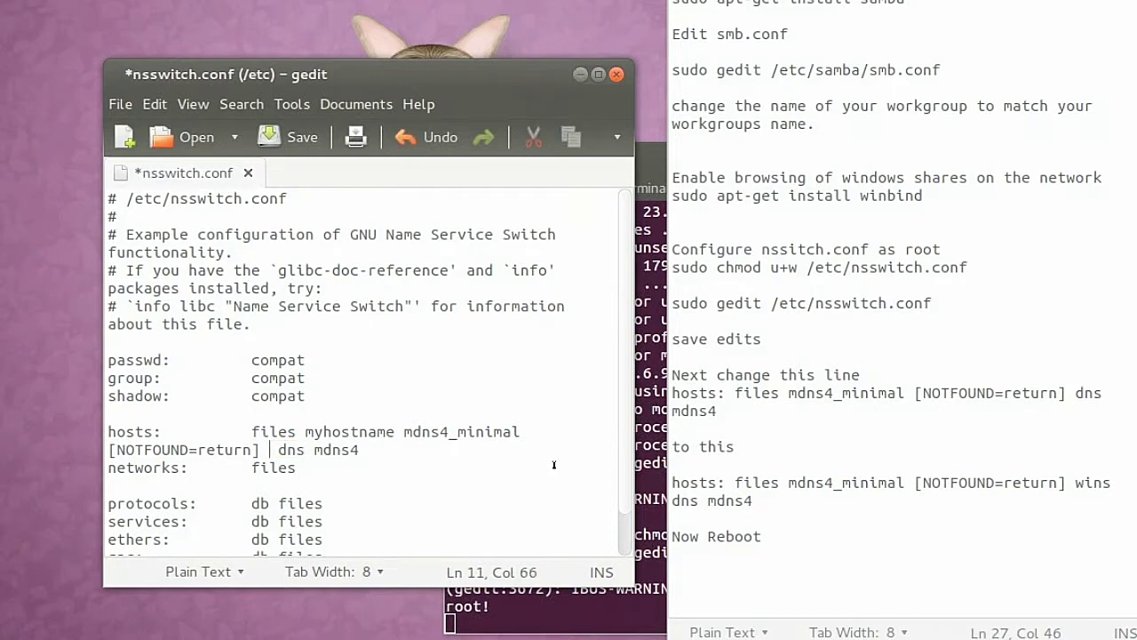
{"action": "type", "text": "wins"}
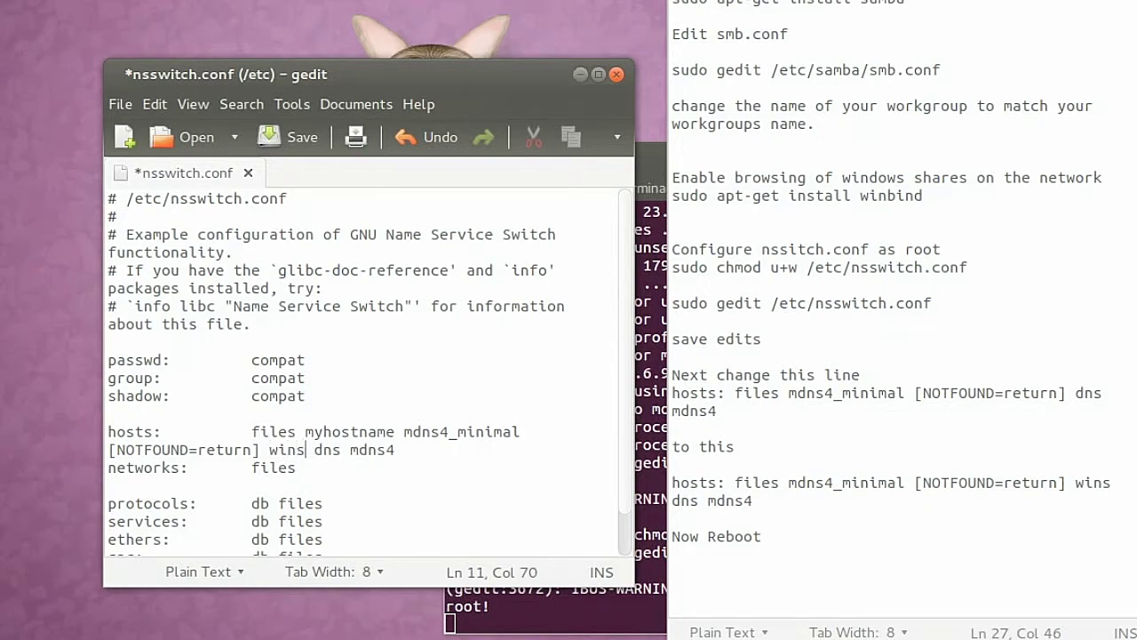
- Highlight "wins dns mdns4" in the hosts line, then save nsswitch.conf and close its editor
{"action": "left_click_drag", "start_coordinate": [393, 449], "coordinate": [269, 450]}
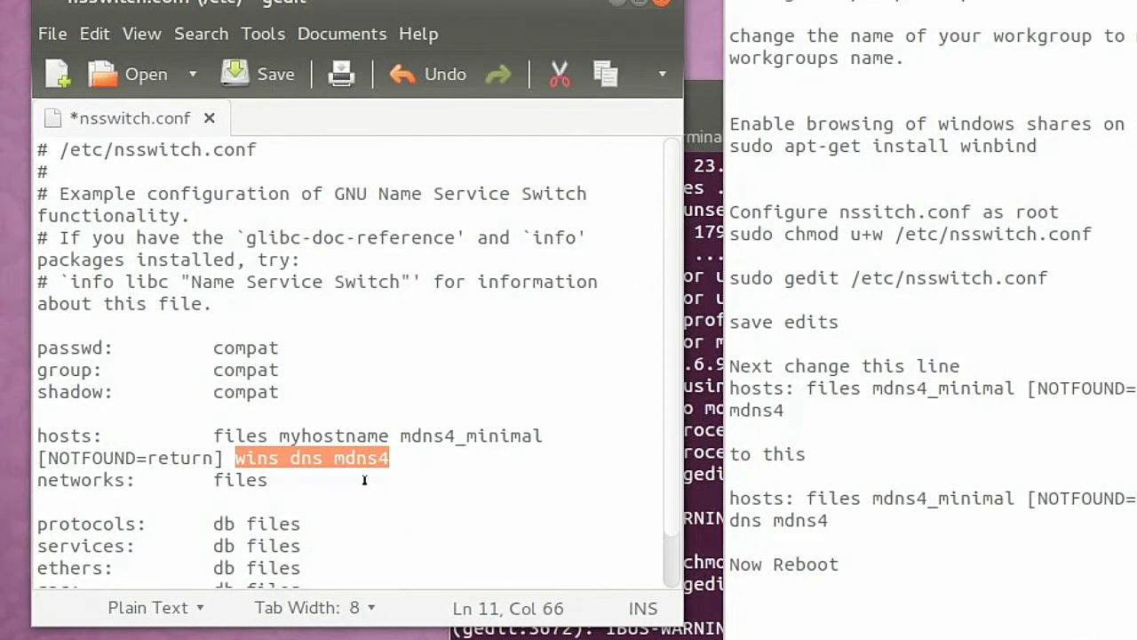
{"action": "left_click", "coordinate": [265, 78]}
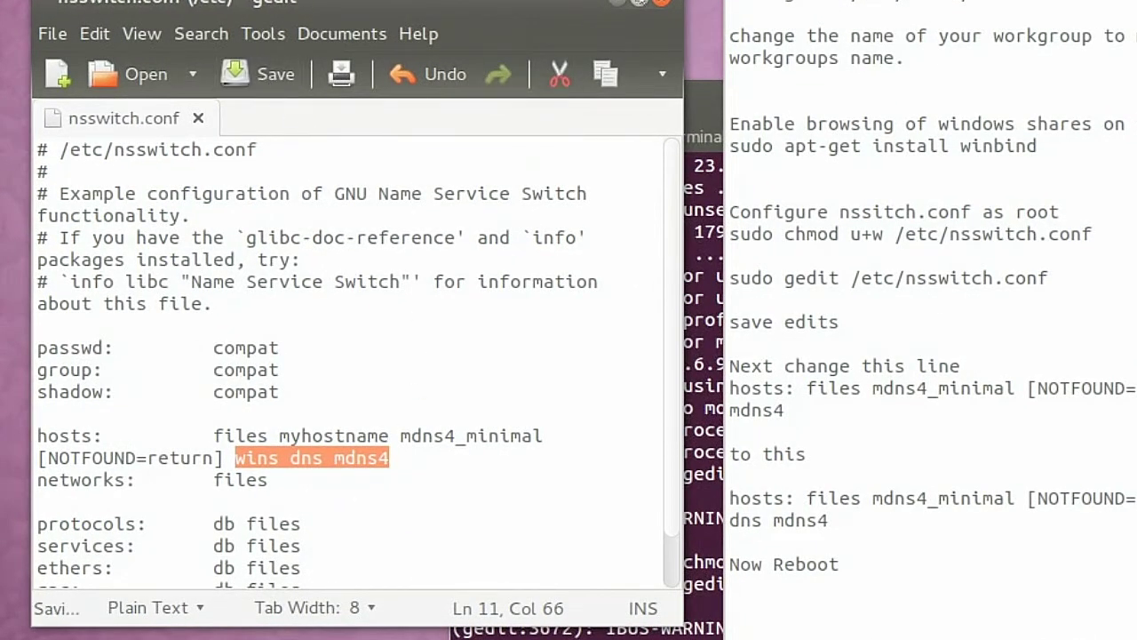
{"action": "left_click", "coordinate": [660, 2]}
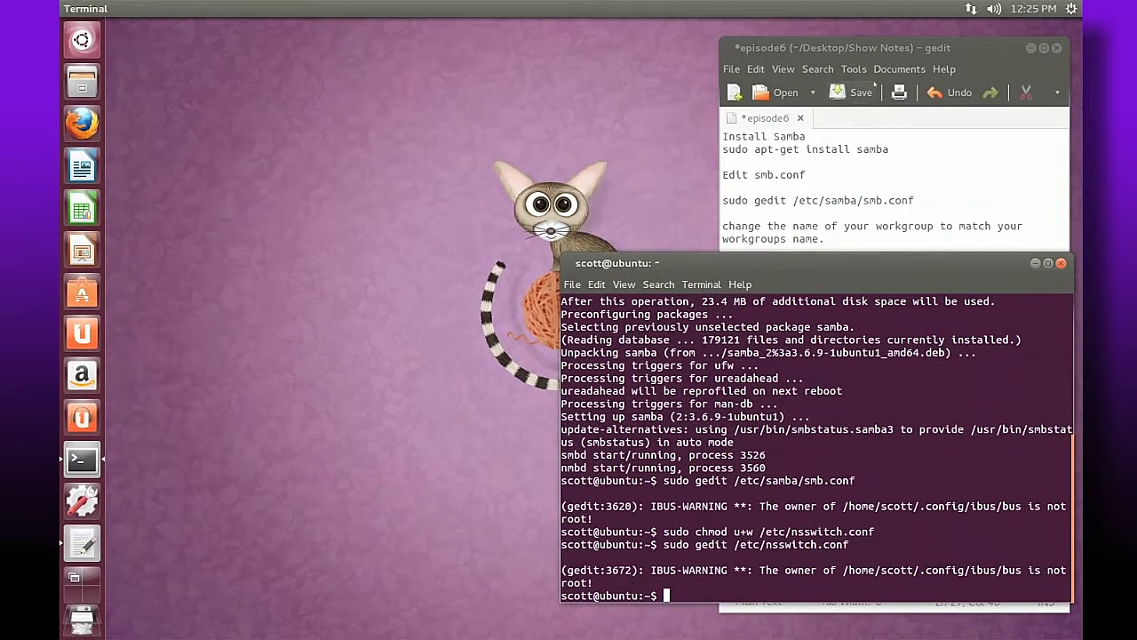
- Review the hosts line change in the episode6 notes and highlight the closing instruction "Now Reboot"
{"action": "left_click", "coordinate": [875, 84]}
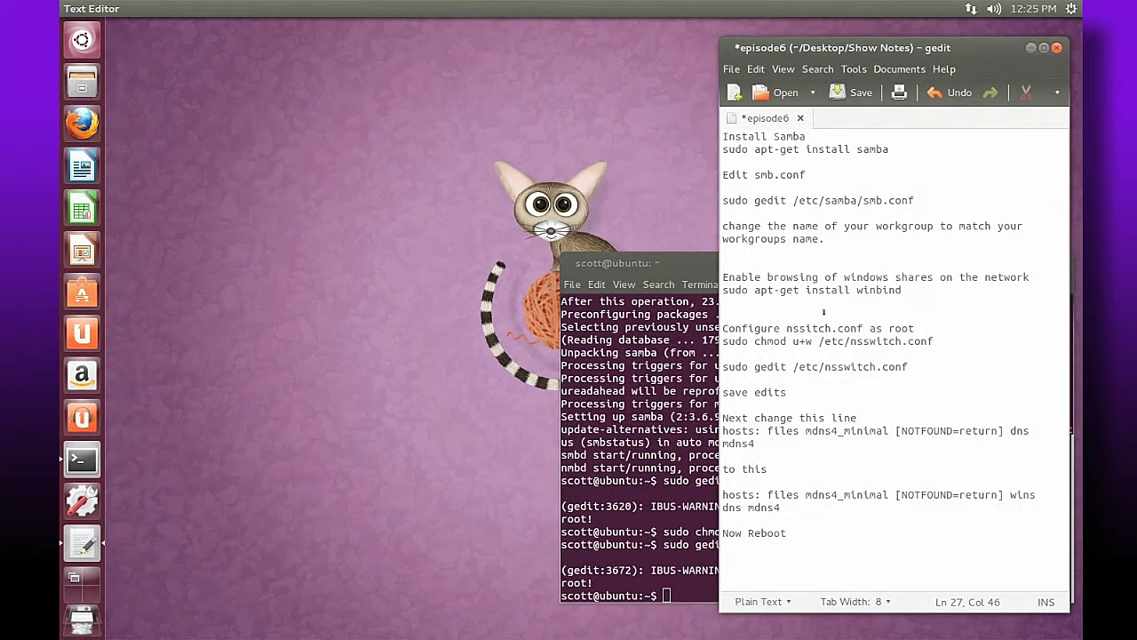
{"action": "left_click", "coordinate": [771, 416]}
{"action": "left_click", "coordinate": [780, 505]}
{"action": "left_click_drag", "start_coordinate": [785, 531], "coordinate": [723, 531]}
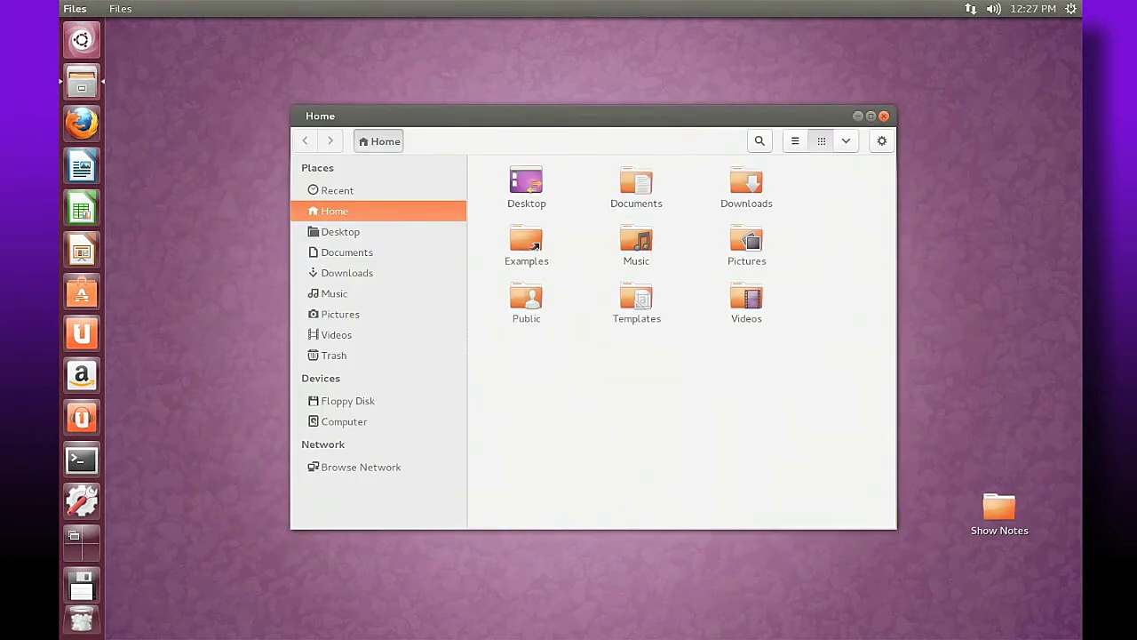
- Browse the network in the file manager and open the Windows Network folder
{"action": "left_click", "coordinate": [352, 468]}
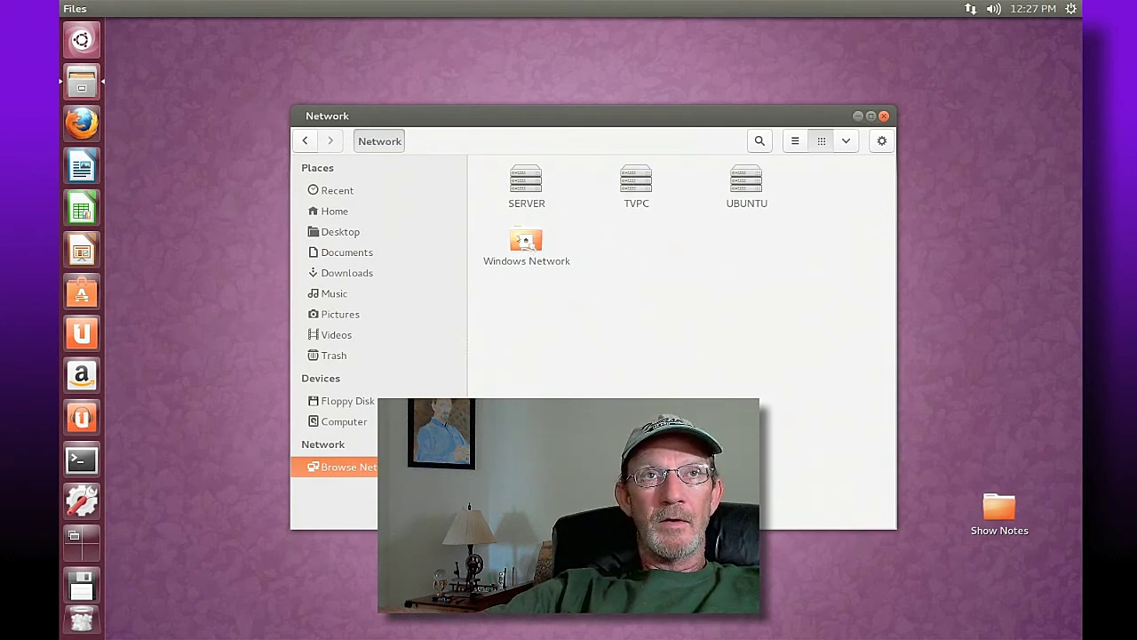
{"action": "double_click", "coordinate": [526, 243]}
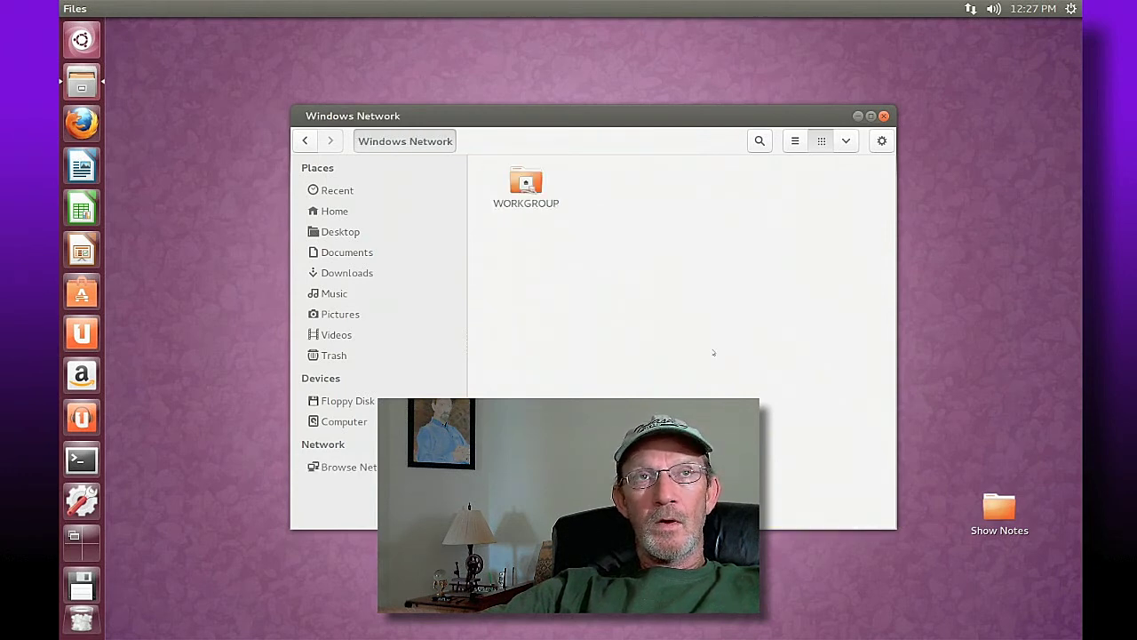
- Open WORKGROUP in the Windows Network folder and list the Windows shares on the SERVER computer
{"action": "left_click", "coordinate": [526, 185]}
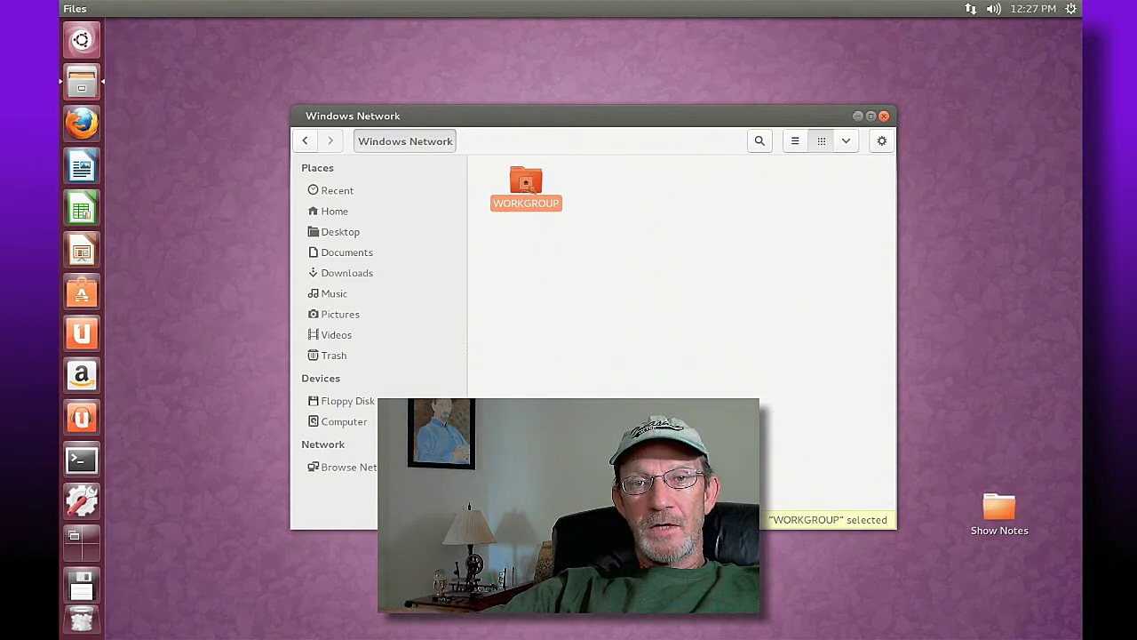
{"action": "double_click", "coordinate": [526, 185]}
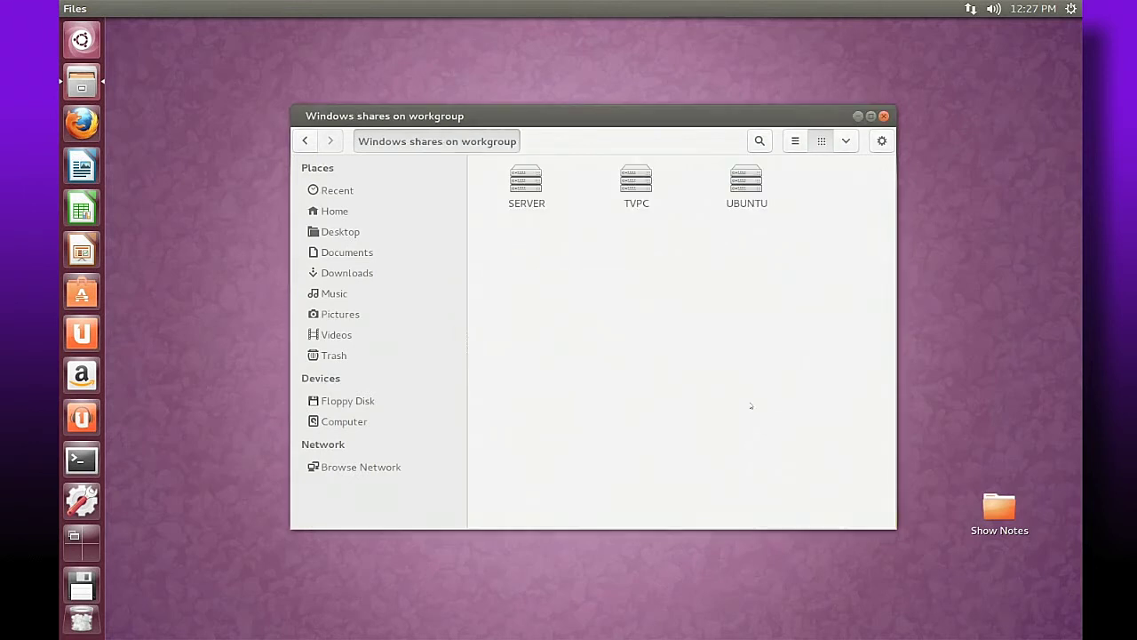
{"action": "left_click", "coordinate": [523, 180]}
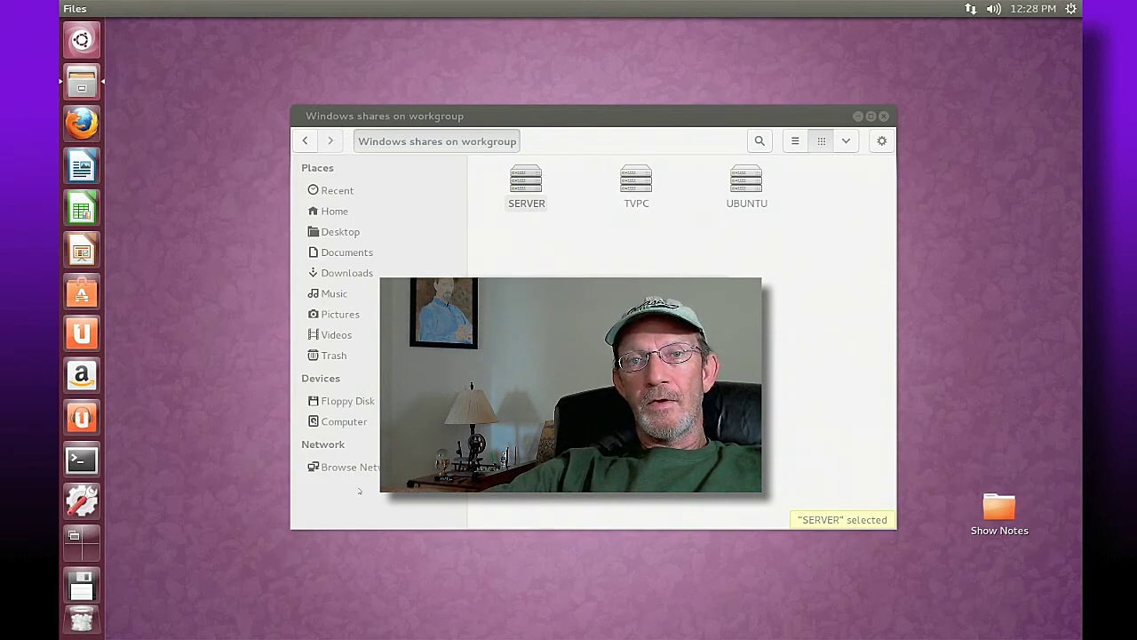
{"action": "key", "text": "Return"}
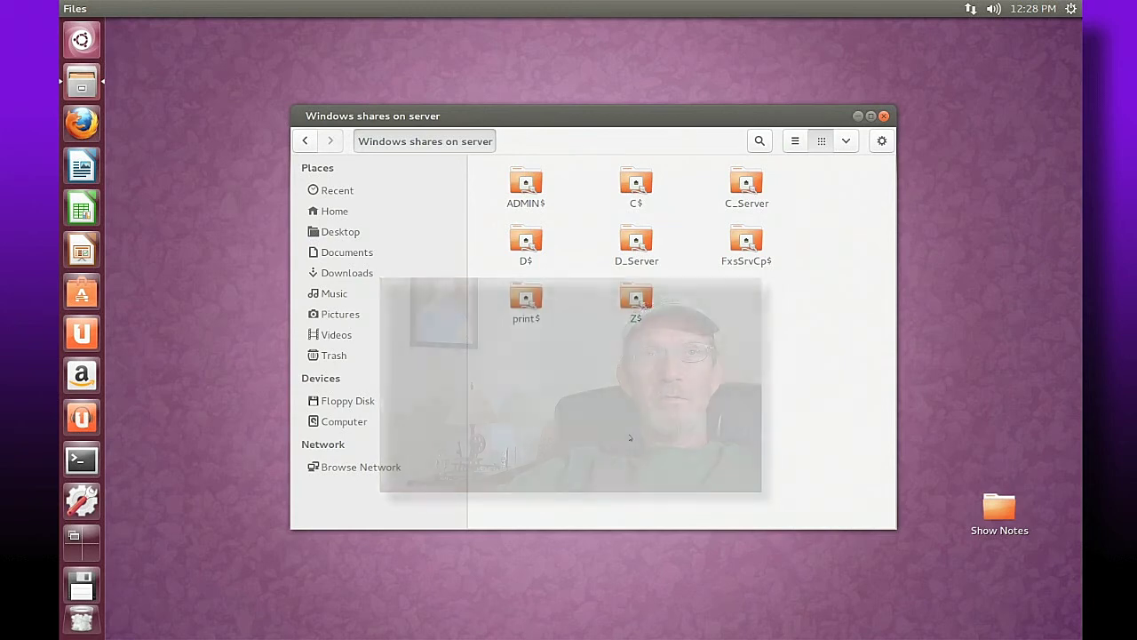
- Open the D$ share on SERVER, look through its files and folders, and close the file manager window
{"action": "double_click", "coordinate": [526, 246]}
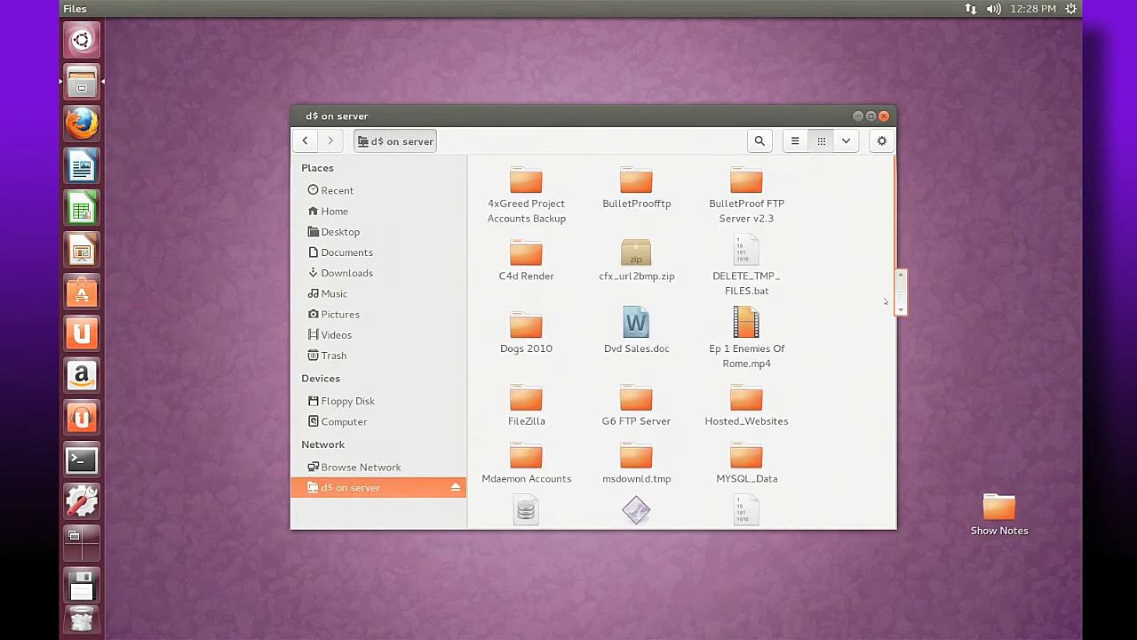
{"action": "left_click_drag", "start_coordinate": [895, 305], "coordinate": [882, 450]}
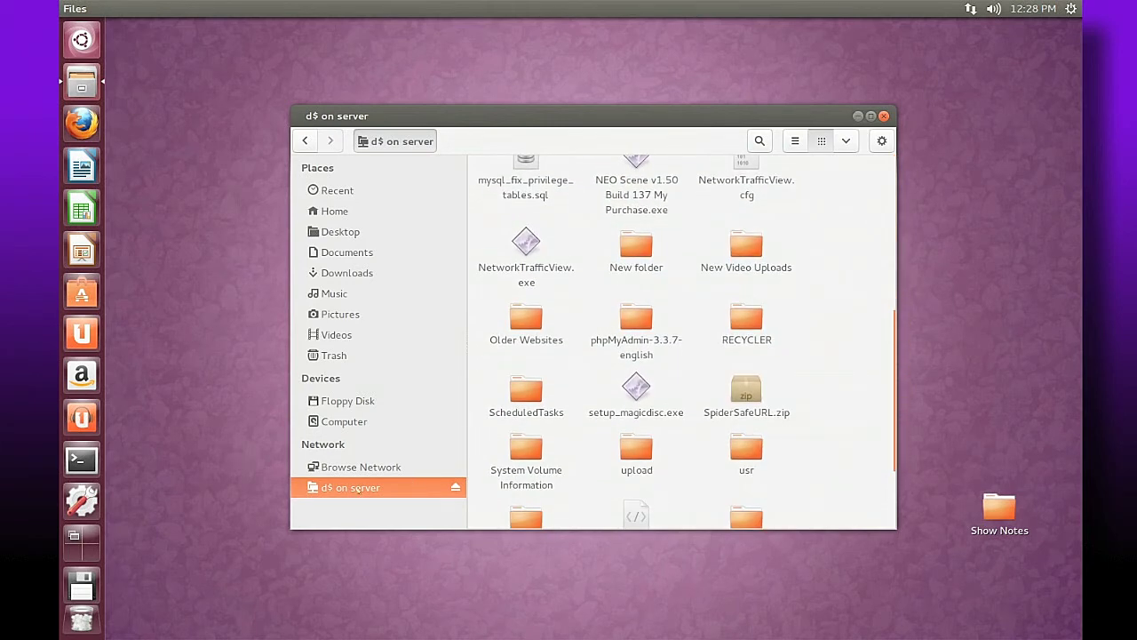
{"action": "left_click", "coordinate": [884, 115]}
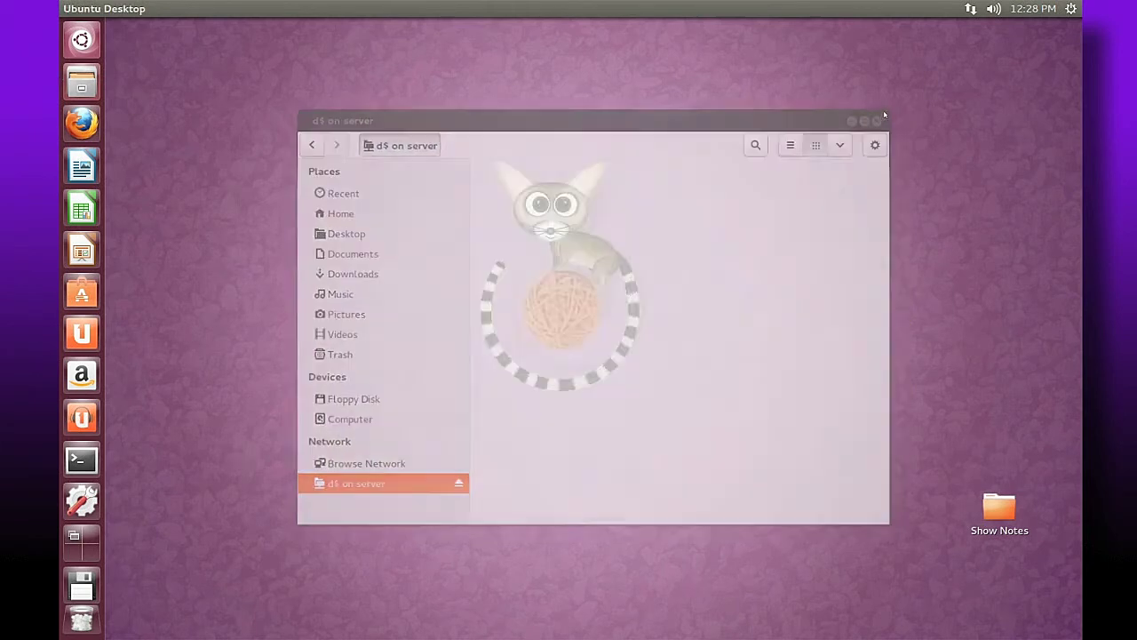
- Reopen the file manager, go to the mounted "d$ on server" share, and look inside its Older Websites folder before returning to the share
{"action": "left_click", "coordinate": [81, 82]}
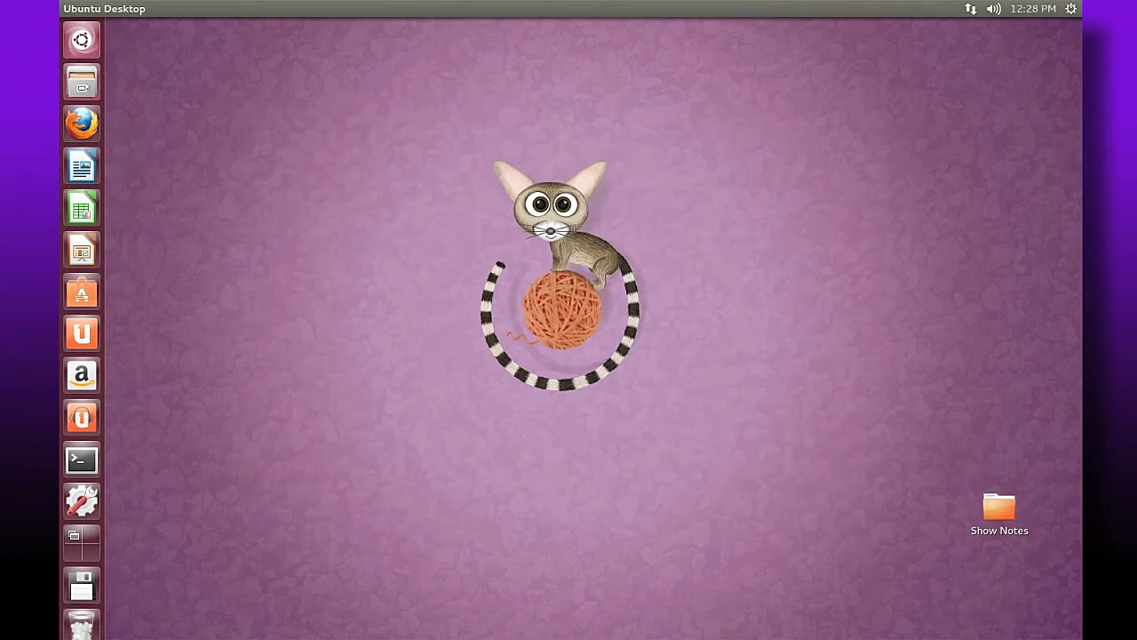
{"action": "left_click", "coordinate": [359, 488]}
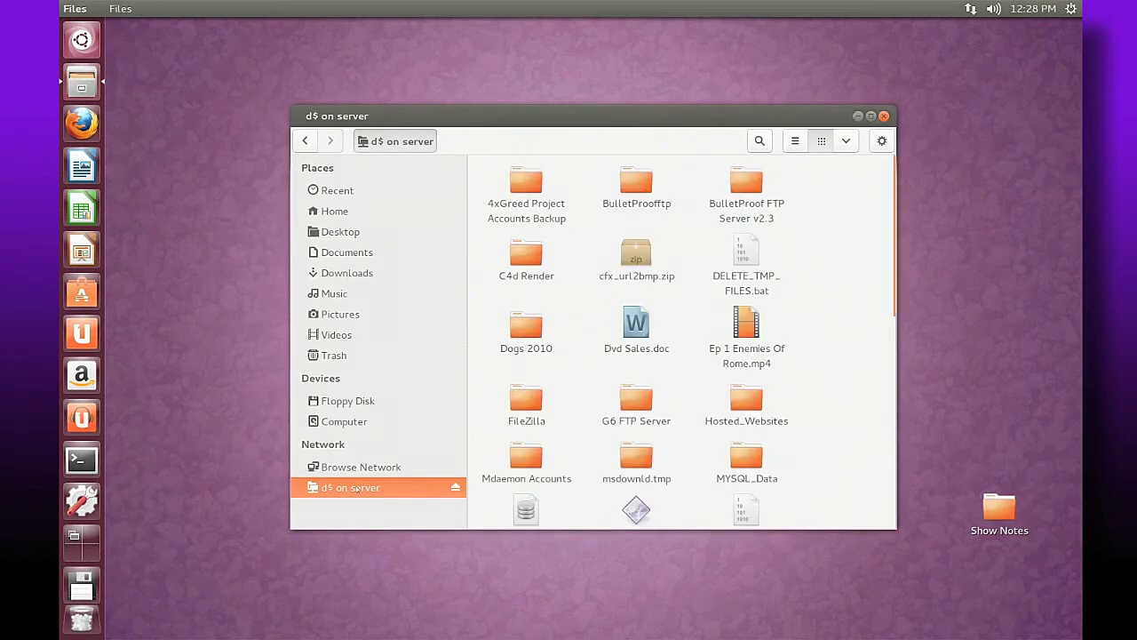
{"action": "scroll", "coordinate": [888, 398], "scroll_direction": "down", "scroll_amount": 5}
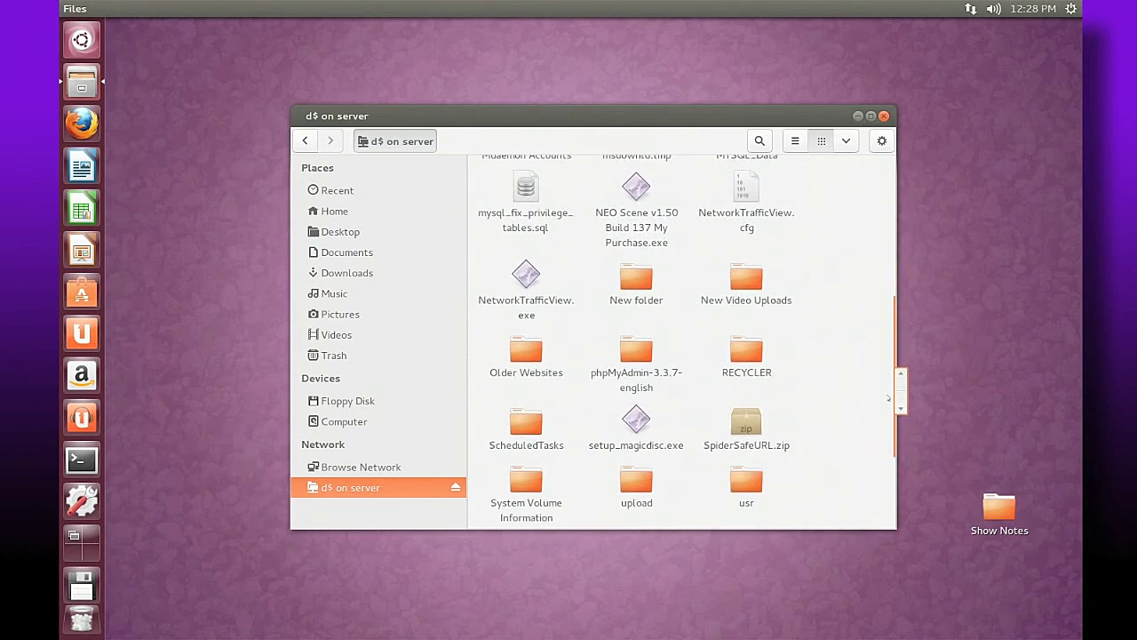
{"action": "scroll", "coordinate": [888, 398], "scroll_direction": "up", "scroll_amount": 1}
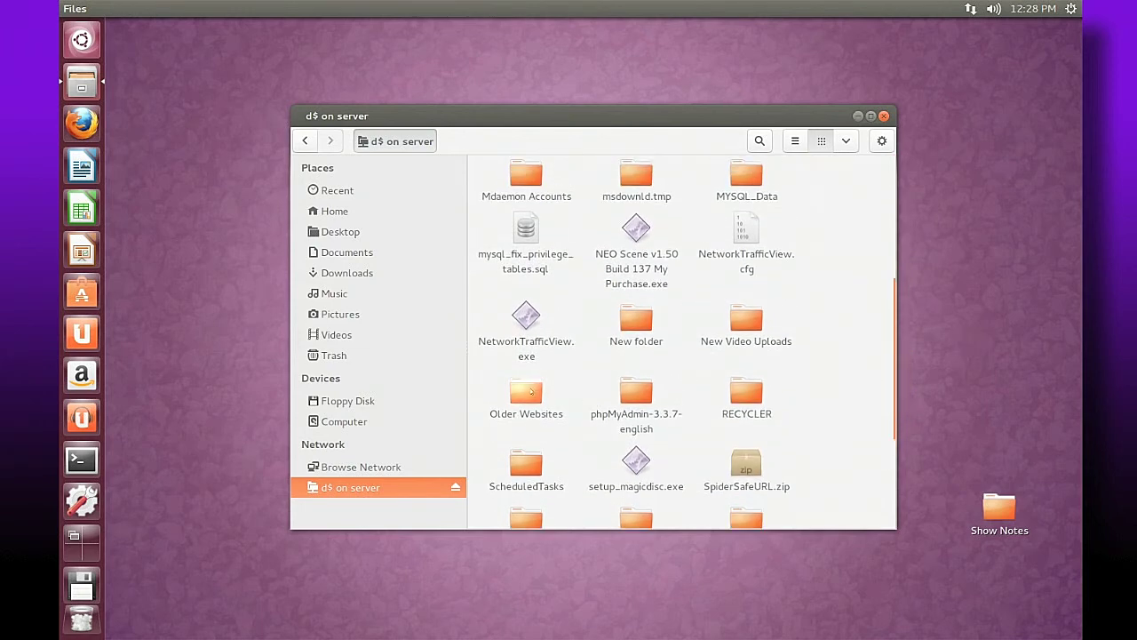
{"action": "double_click", "coordinate": [531, 392]}
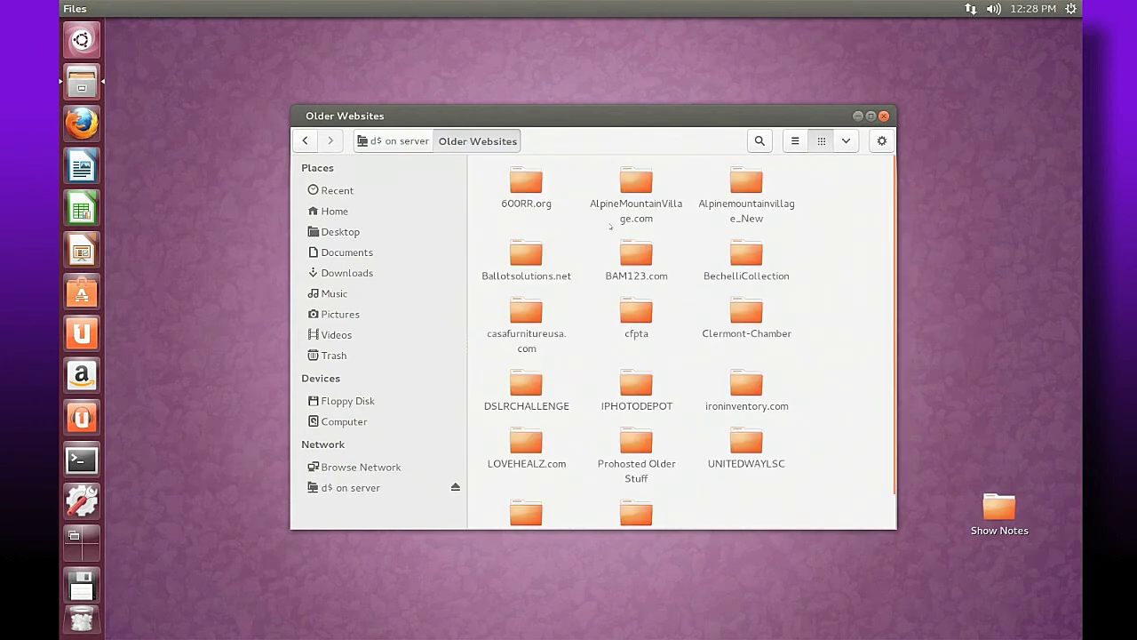
{"action": "key", "text": "alt+Left"}
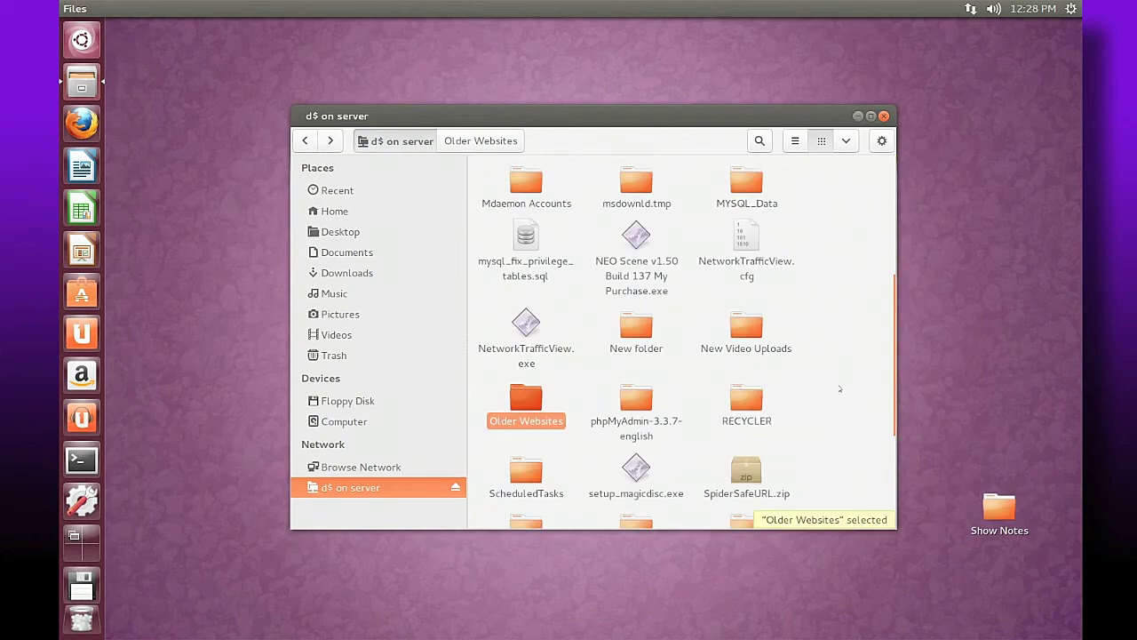